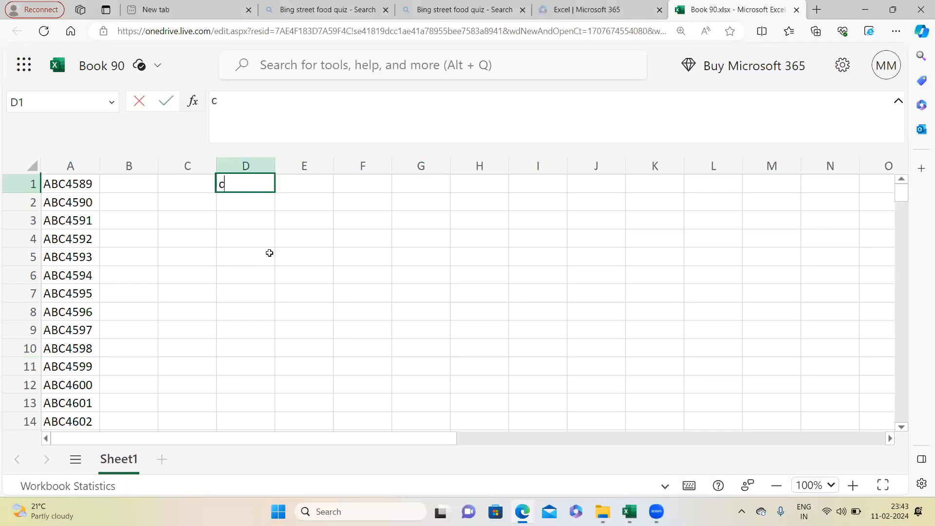
- Enter the note "concatenate every 15 values" in cell D1
type("na")
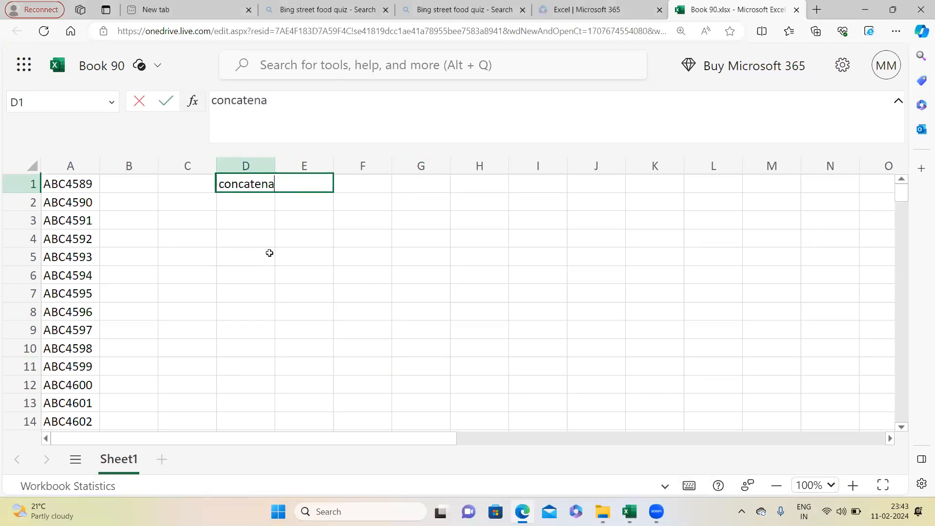
type("te every 15")
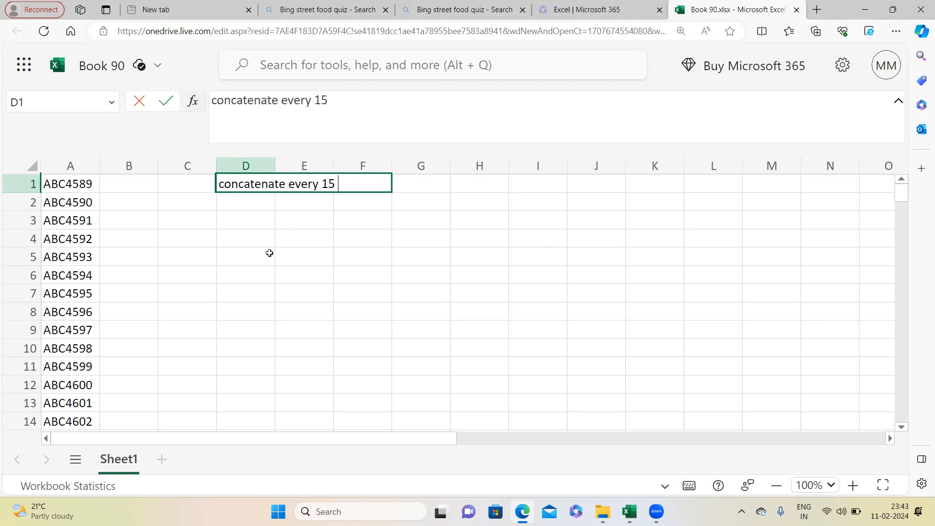
type(" values")
left_click(296, 269)
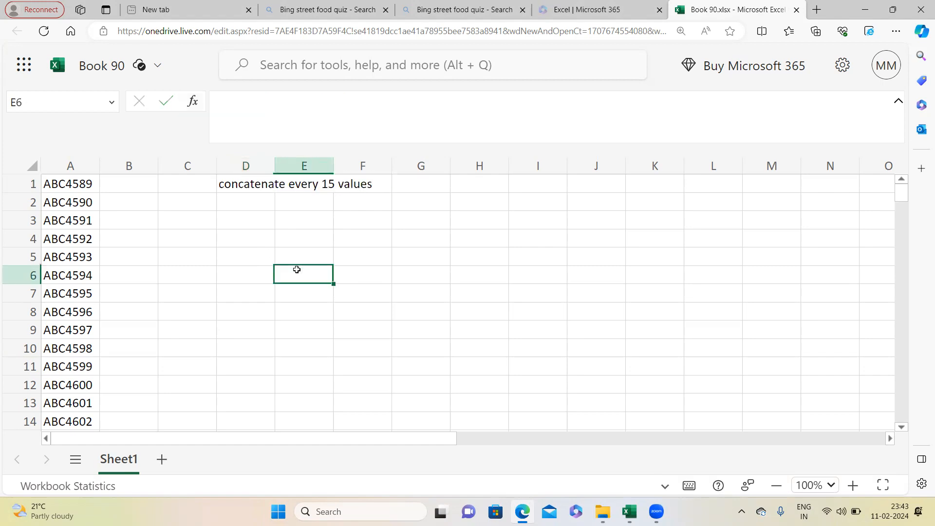
- Move the note from D1 to cell J1
left_click(253, 185)
left_click_drag(275, 165, 259, 206)
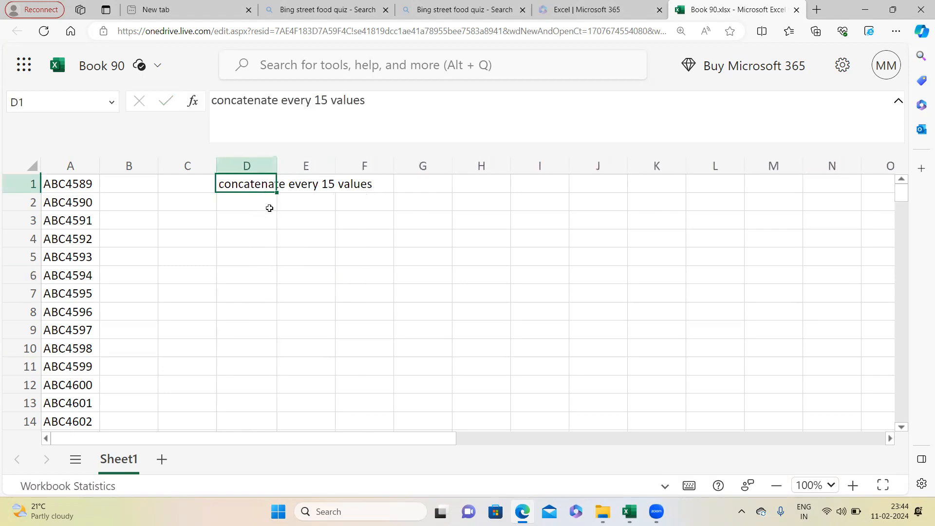
key("ctrl+x")
left_click(606, 186)
key("ctrl+v")
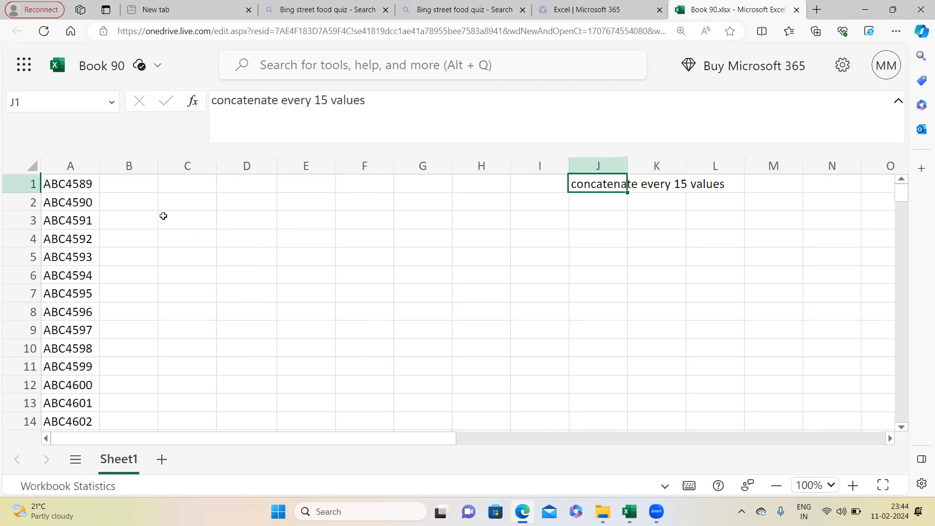
- Enter the group size 15 in cell D1
left_click(233, 183)
type("15")
left_click(258, 248)
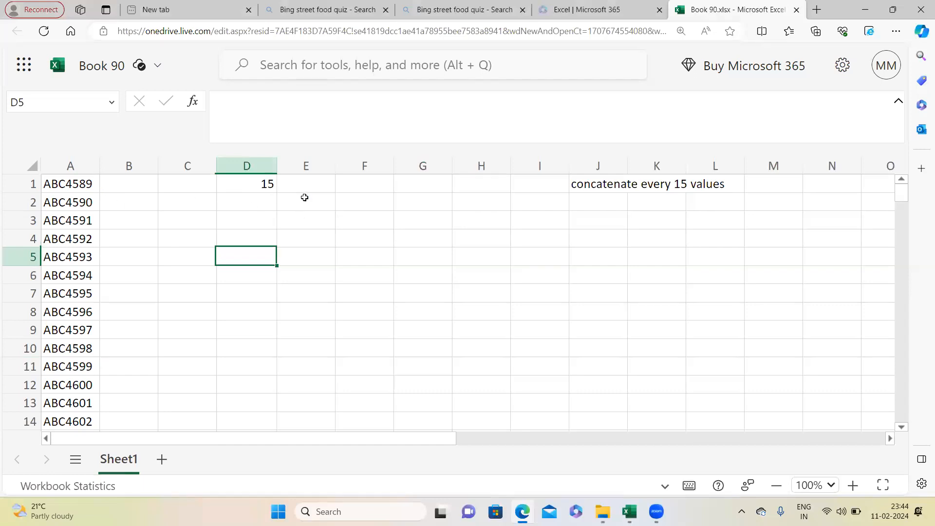
- Enter =CEILING.MATH(COUNTA(A:A),D1) in F1 to round column A's entry count up to a multiple of the group size
left_click(346, 184)
type("=")
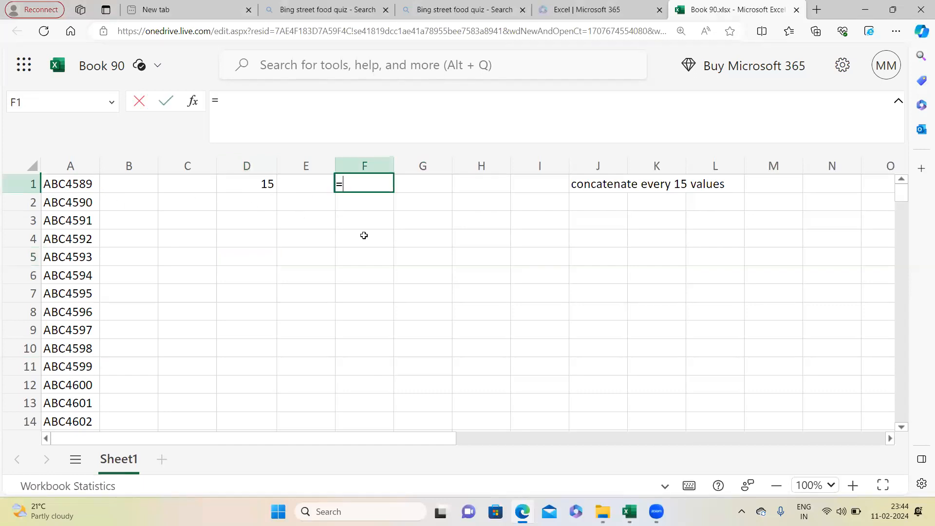
type("ce")
left_click(428, 241)
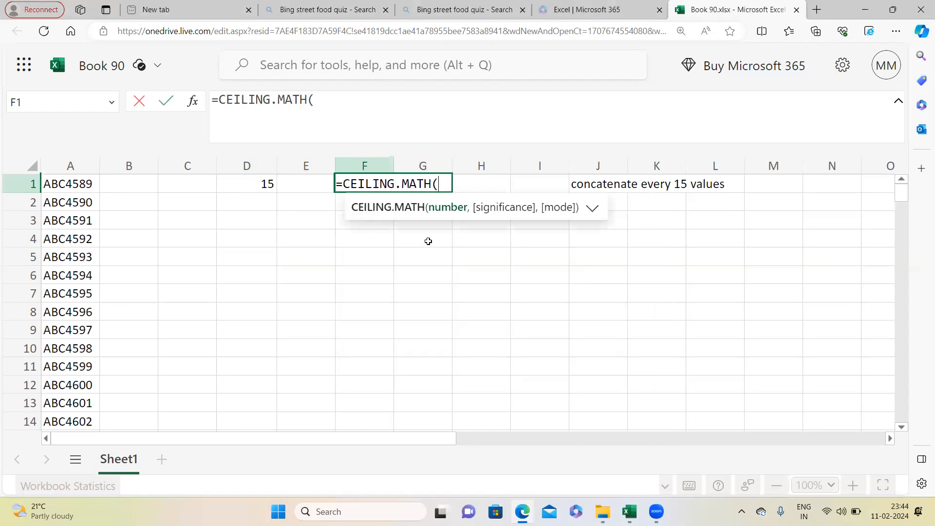
type("counta(")
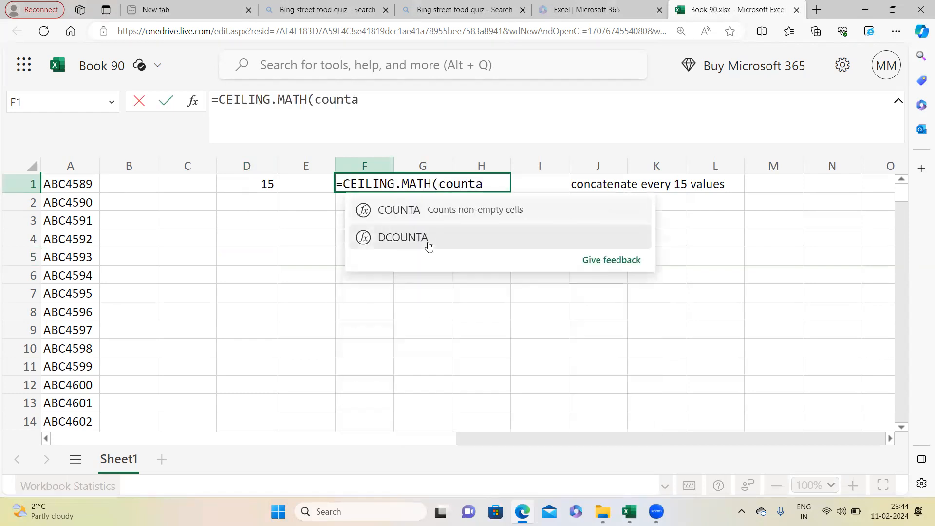
left_click(59, 158)
type(")")
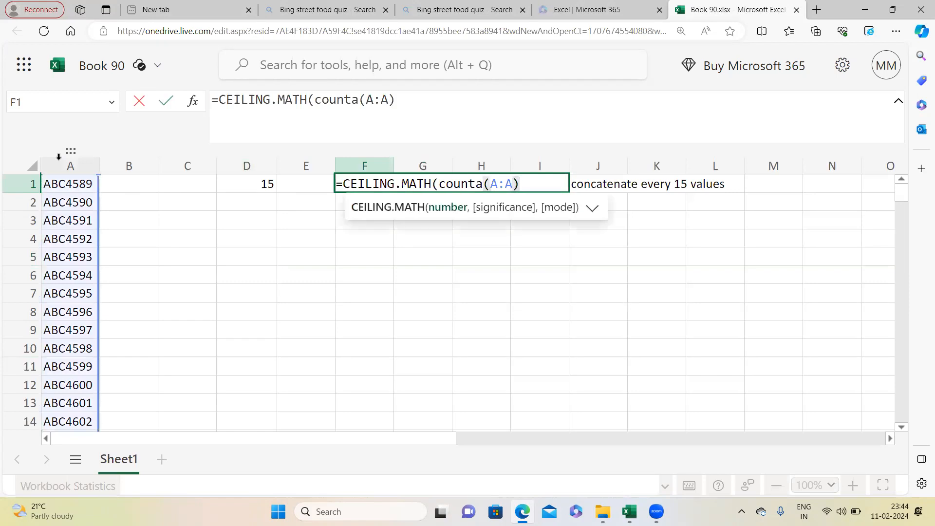
type(",")
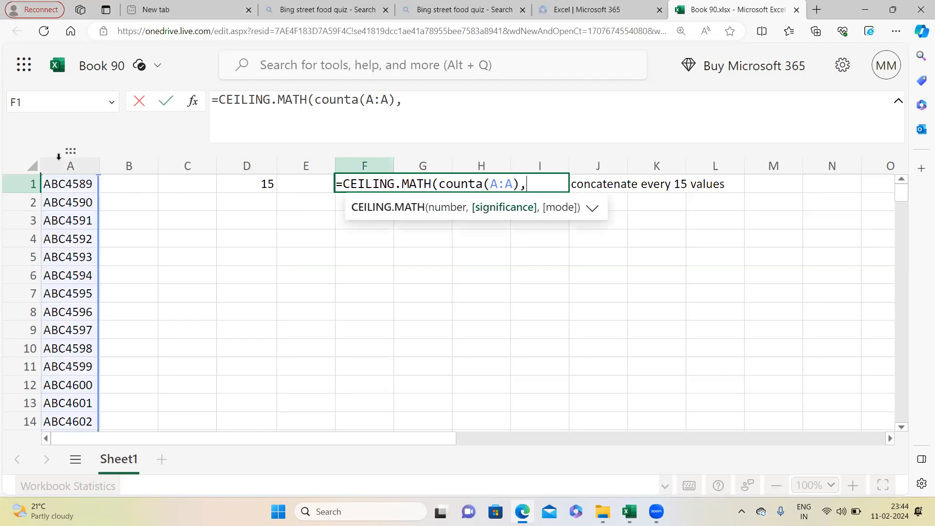
left_click(260, 184)
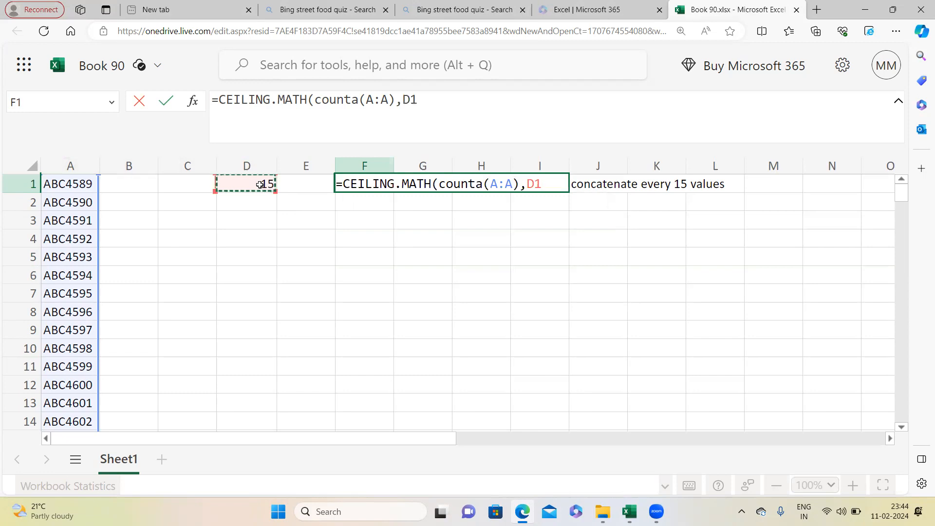
type(")")
key("Return")
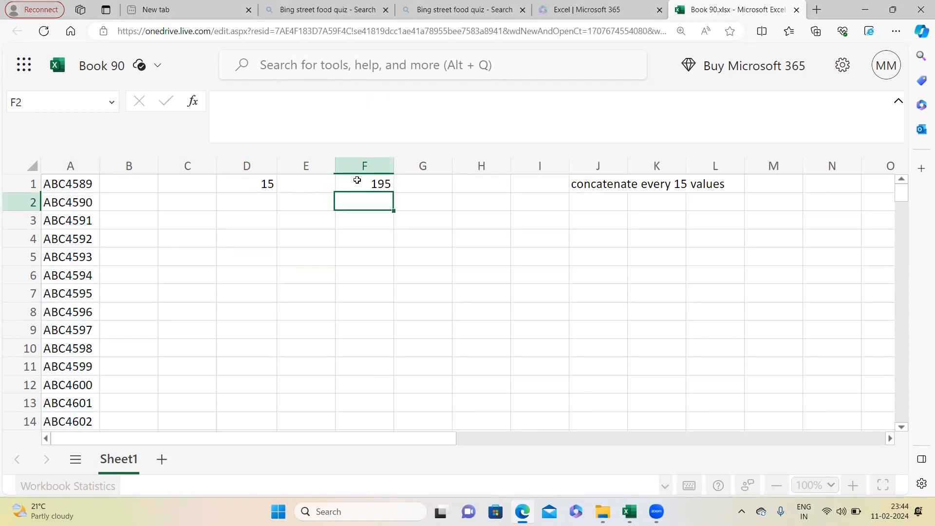
- Divide the F1 formula by D1 so it reads =CEILING.MATH(COUNTA(A:A),D1)/D1
left_click(357, 180)
left_click(263, 182)
left_click(370, 183)
left_click(454, 110)
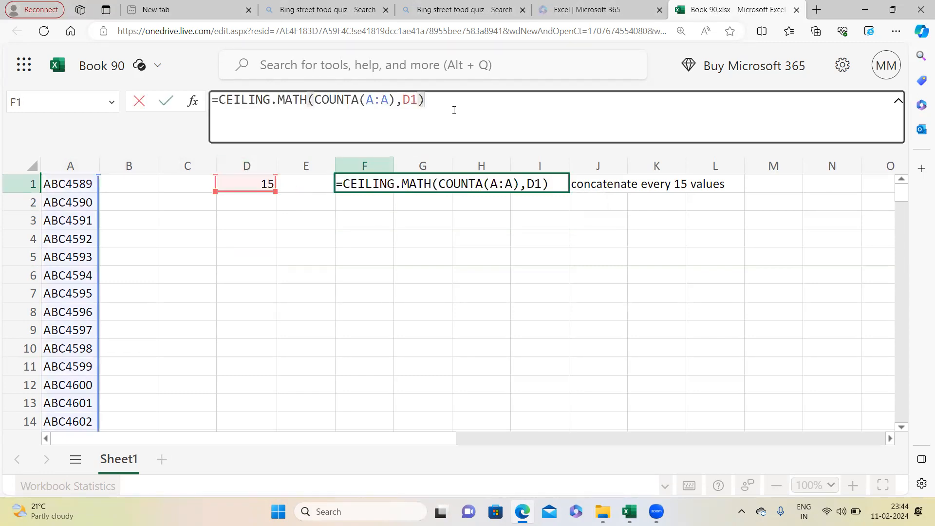
type("/")
left_click(241, 182)
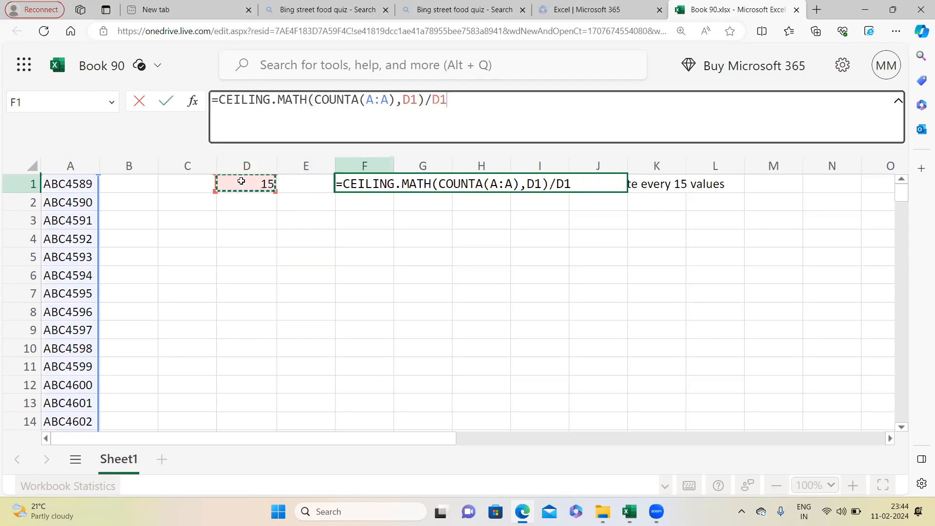
key("Return")
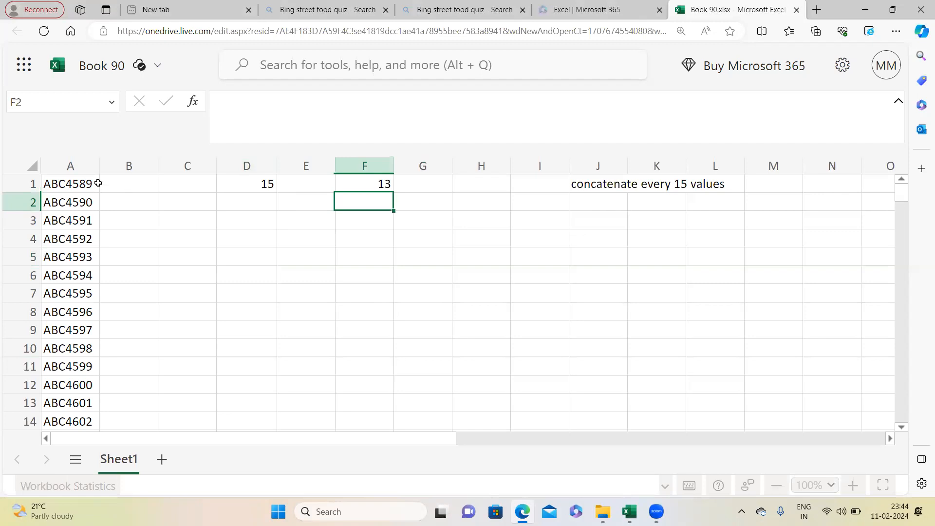
- Check column A's count and the CEILING.MATH part of F1, and copy F1's whole expression without its equals sign
left_click(89, 166)
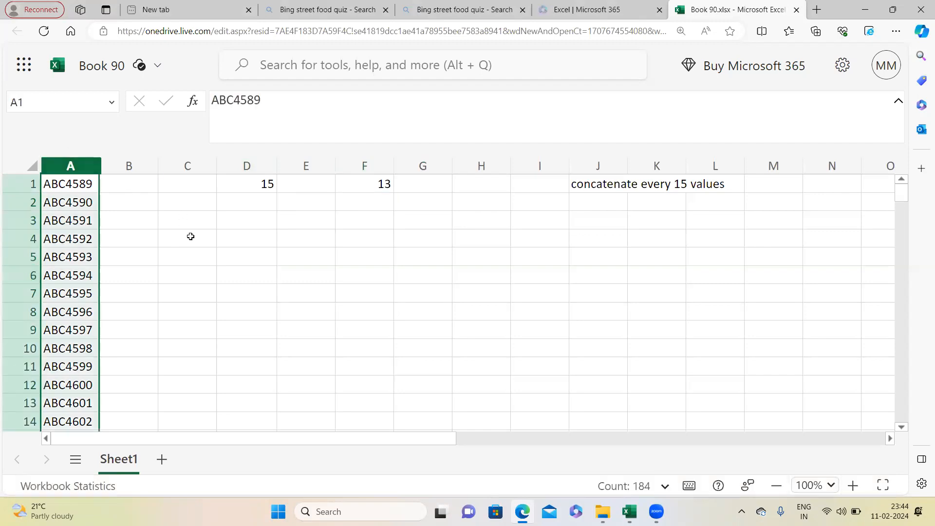
left_click(342, 184)
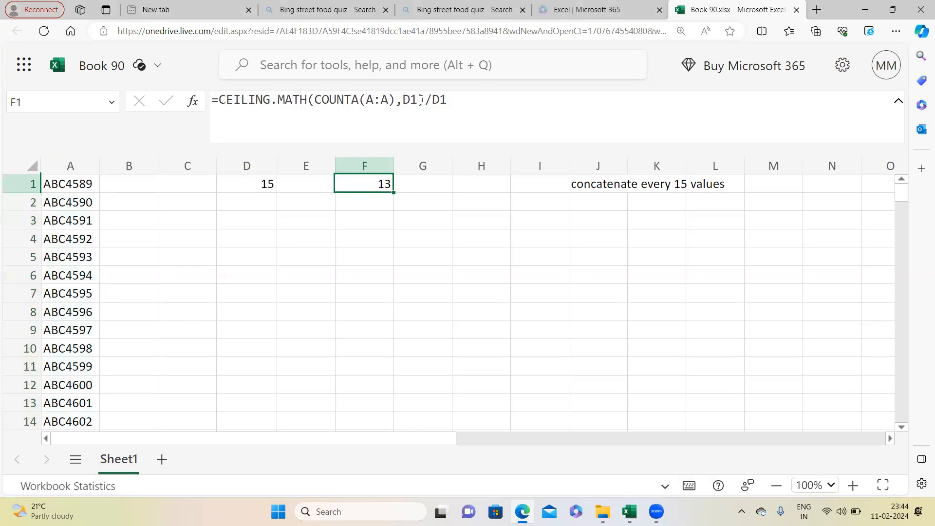
left_click_drag(423, 99, 219, 101)
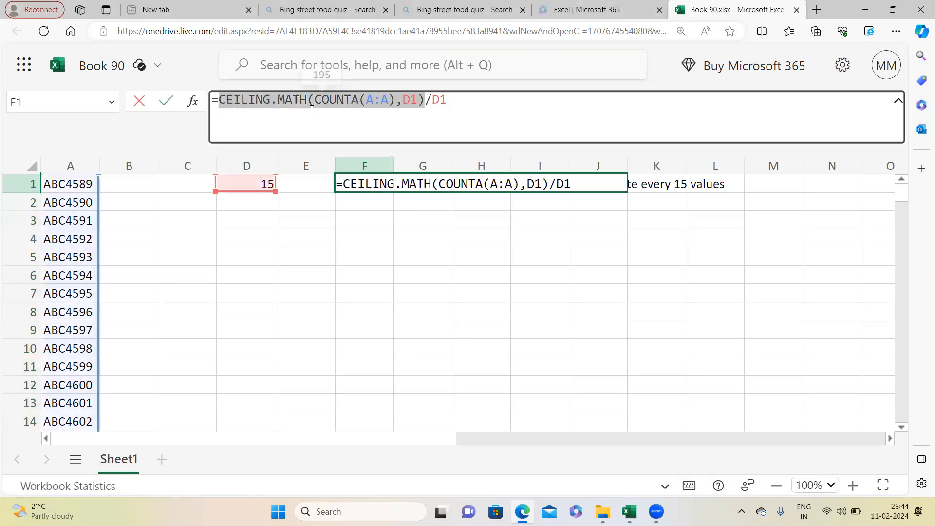
key("Escape")
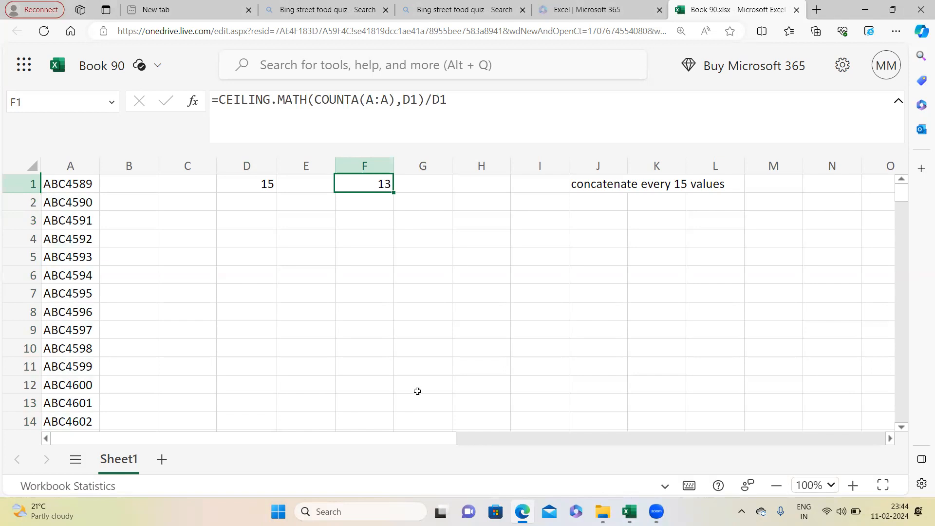
left_click_drag(219, 100, 463, 97)
key("ctrl+c")
key("Escape")
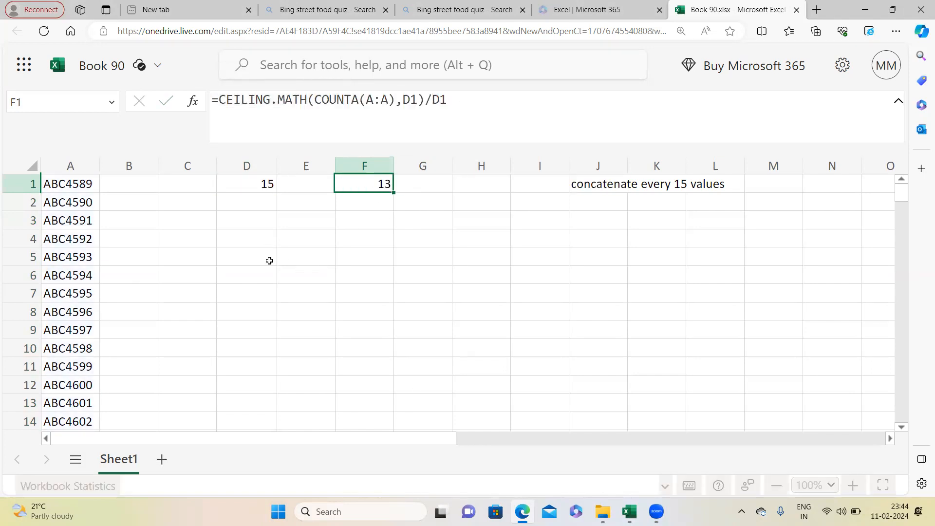
- Enter =SEQUENCE(CEILING.MATH(COUNTA(A:A),D1)/D1,15,1,1) in E5, reusing the copied expression for the rows argument
left_click(294, 260)
type("=seq")
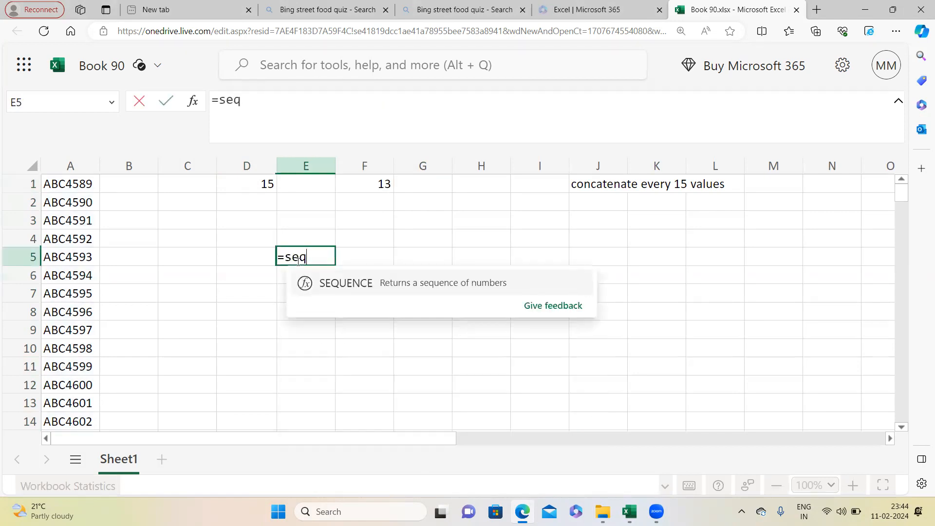
key("Tab")
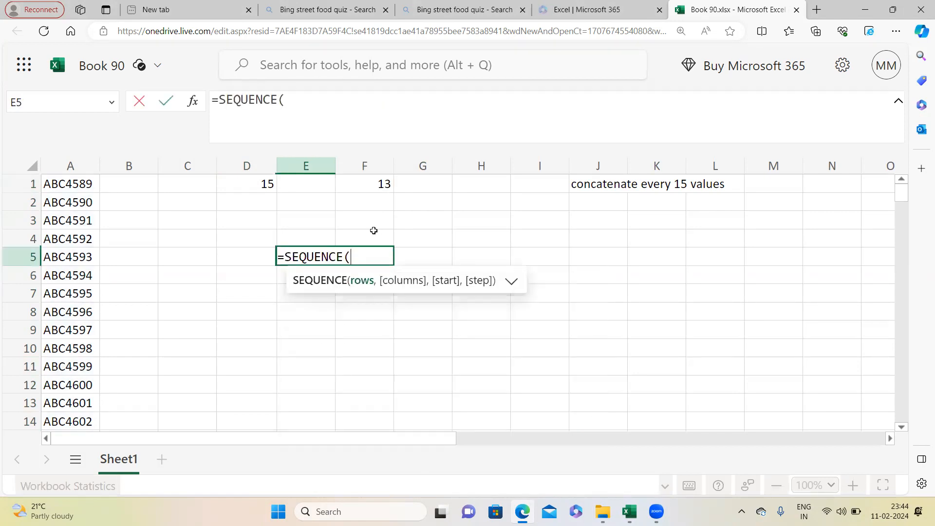
key("ctrl+v")
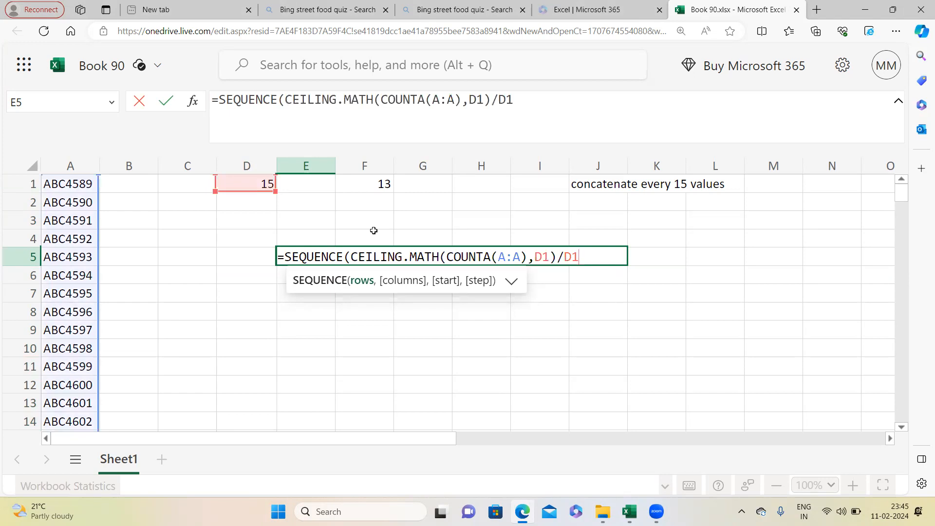
type(",15")
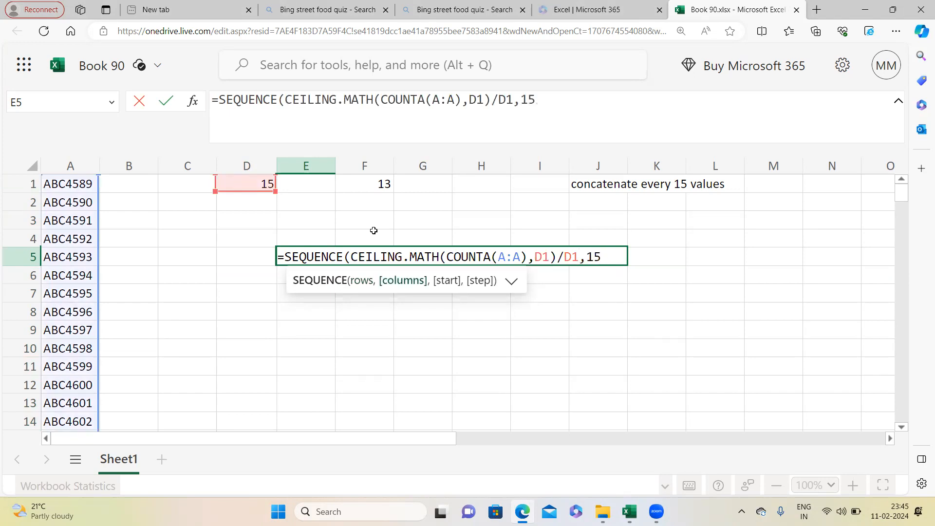
type(",1,1)")
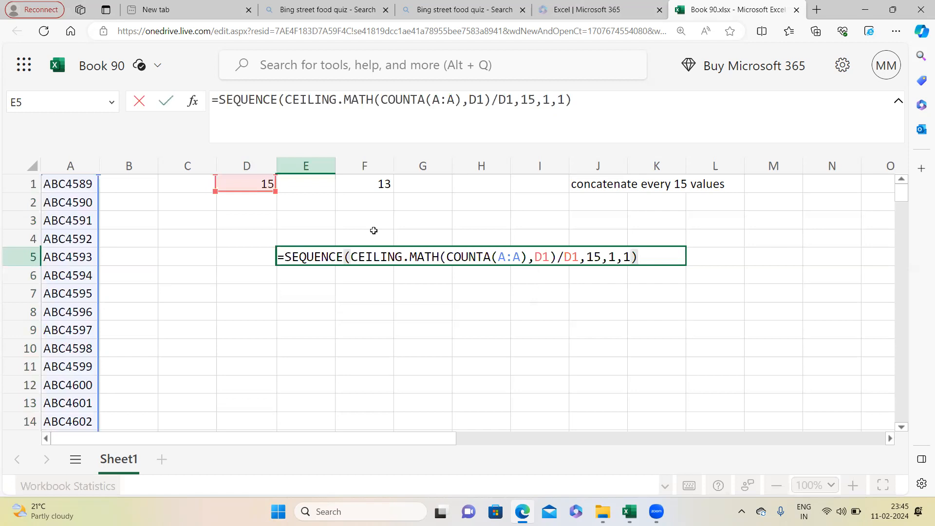
key("Return")
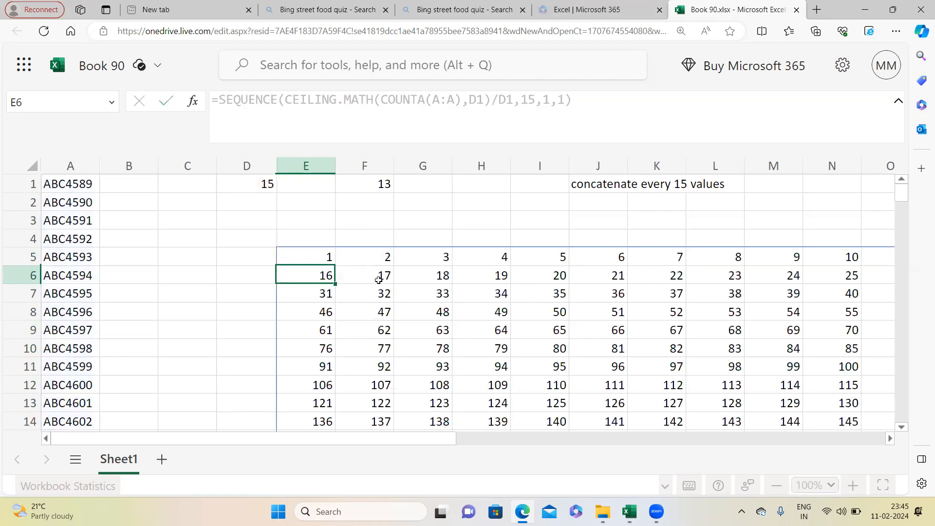
scroll(379, 254, "down", 2)
scroll(415, 315, "up", 2)
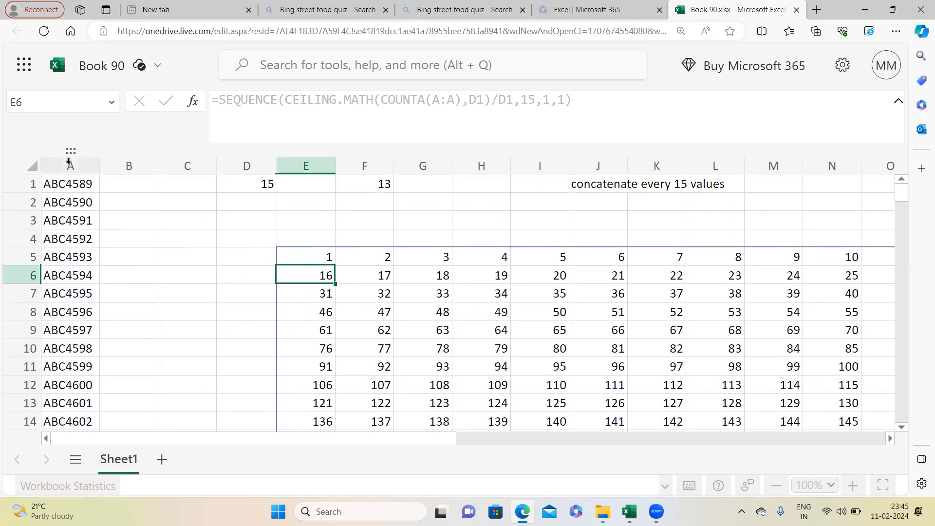
- Copy the SEQUENCE expression from E5 without its equals sign and clear the cell
left_click(314, 251)
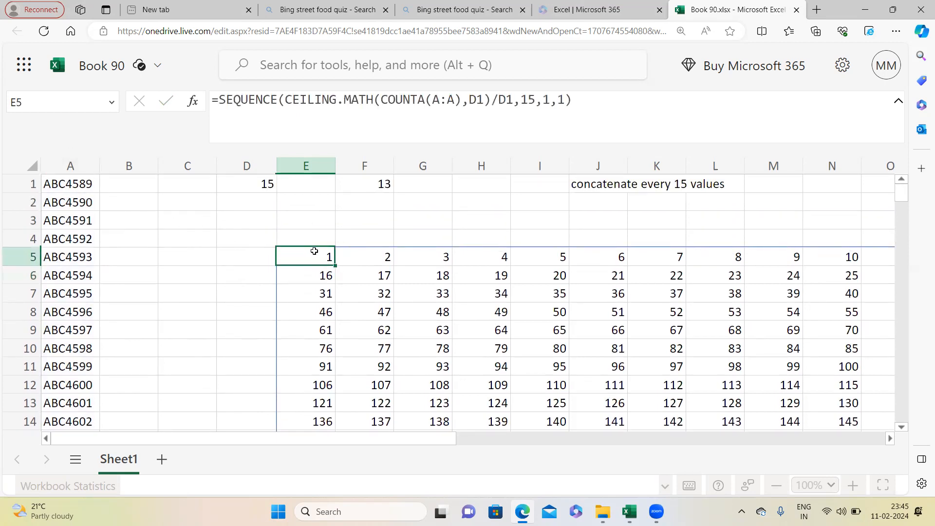
left_click_drag(218, 100, 591, 98)
key("Escape")
key("Delete")
- Enter an INDEX formula in E5 with A1:A184 as the array and the copied SEQUENCE expression as the row number
type("=index(")
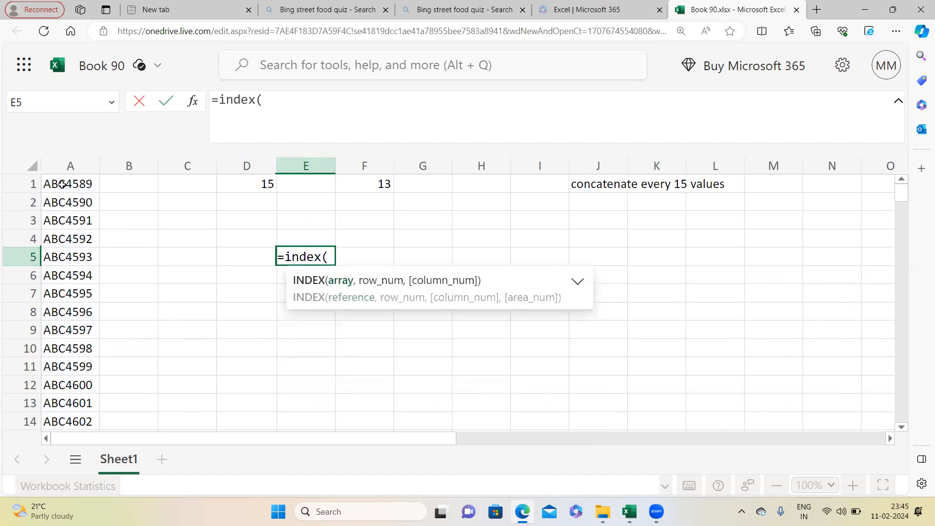
left_click(62, 184)
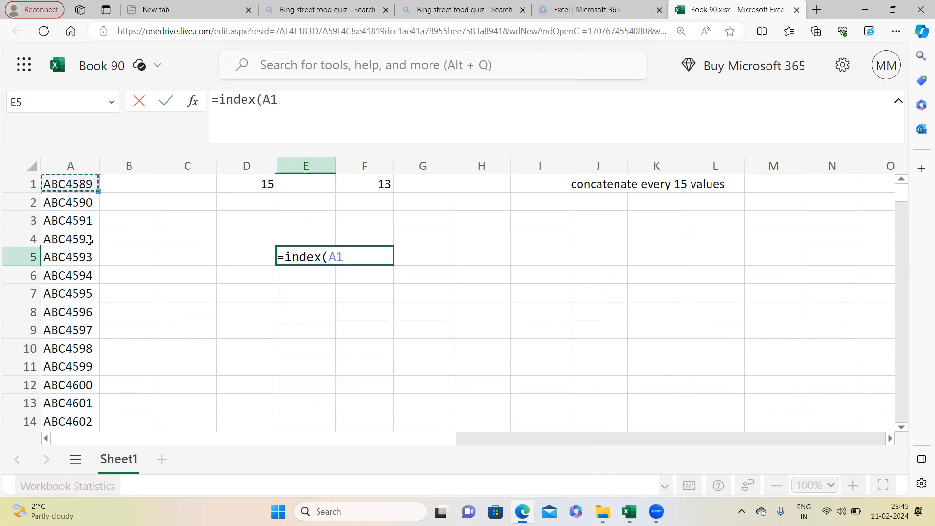
key("ctrl+shift+Down")
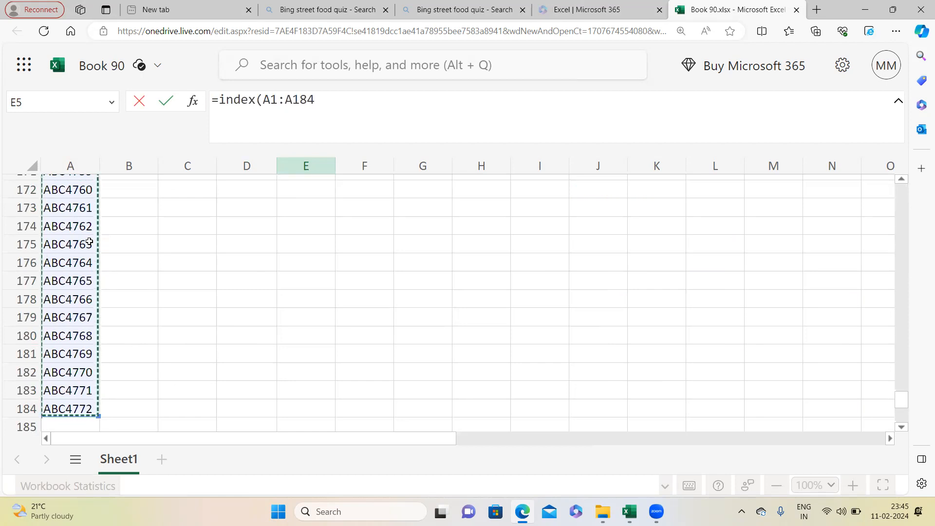
type(",")
key("ctrl+v")
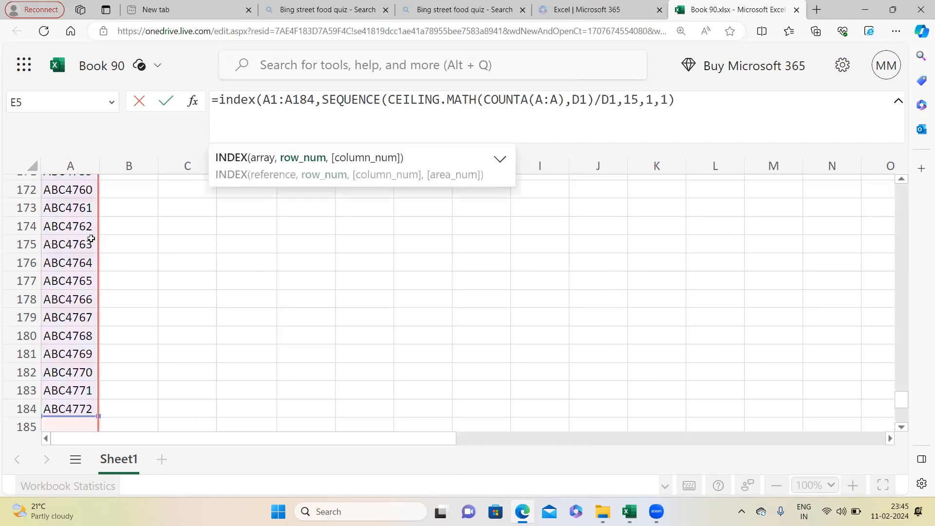
type(")")
key("Return")
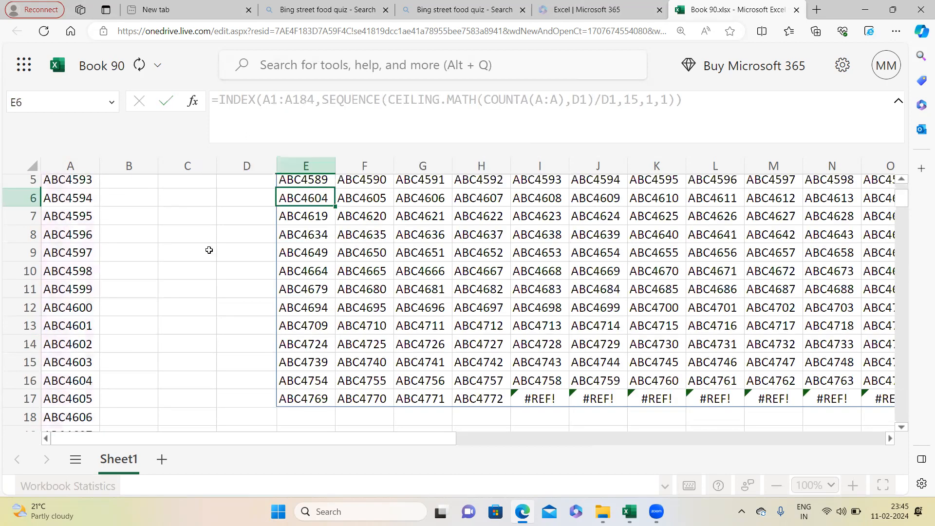
scroll(243, 259, "down", 1)
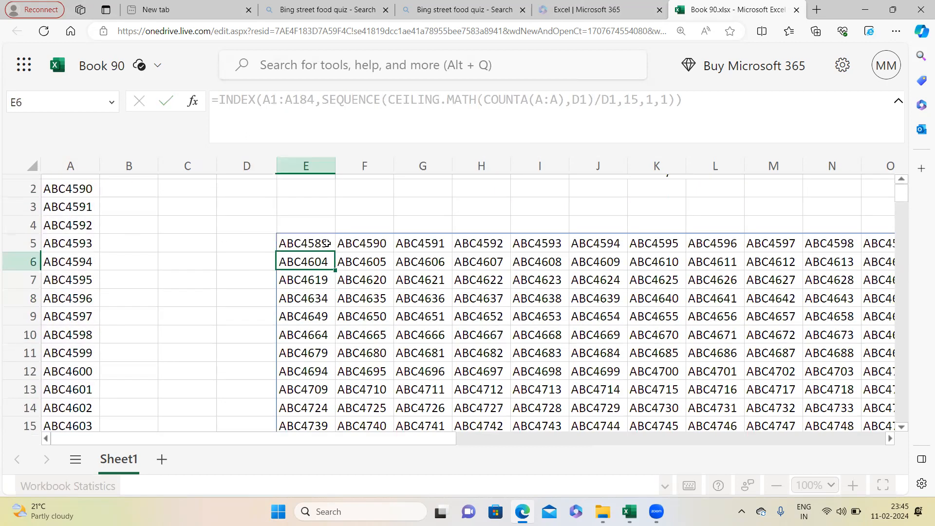
- Check the last row of the spilled array against the last value in column A
scroll(328, 243, "down", 3)
scroll(317, 219, "up", 2)
scroll(360, 235, "down", 2)
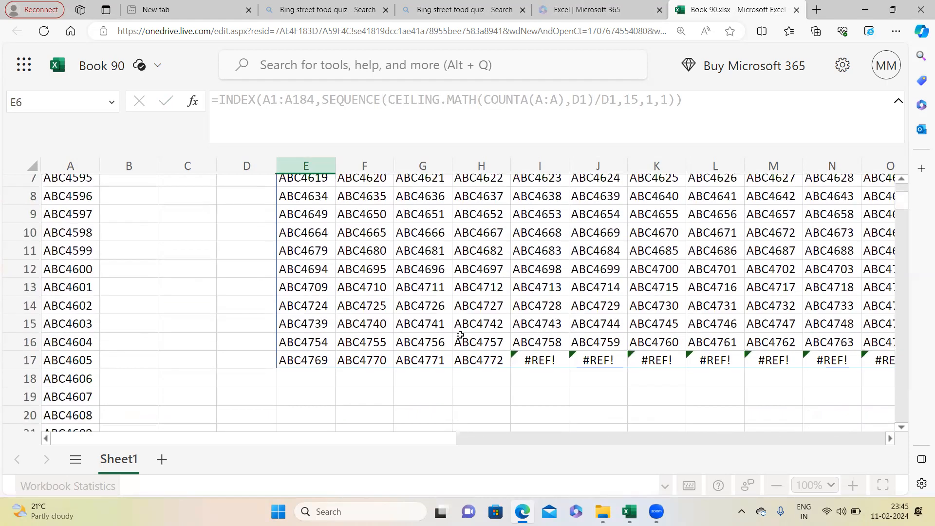
left_click(480, 359)
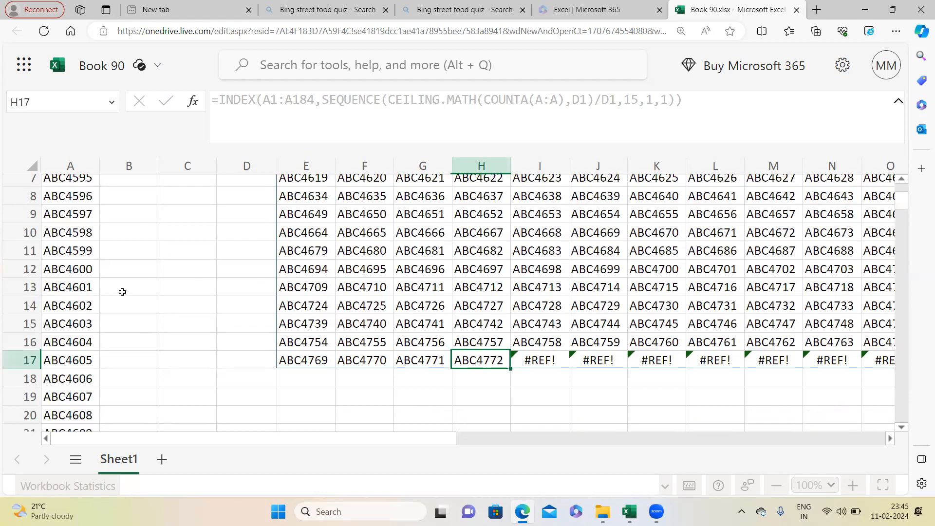
left_click(91, 299)
key("ctrl+shift+Down")
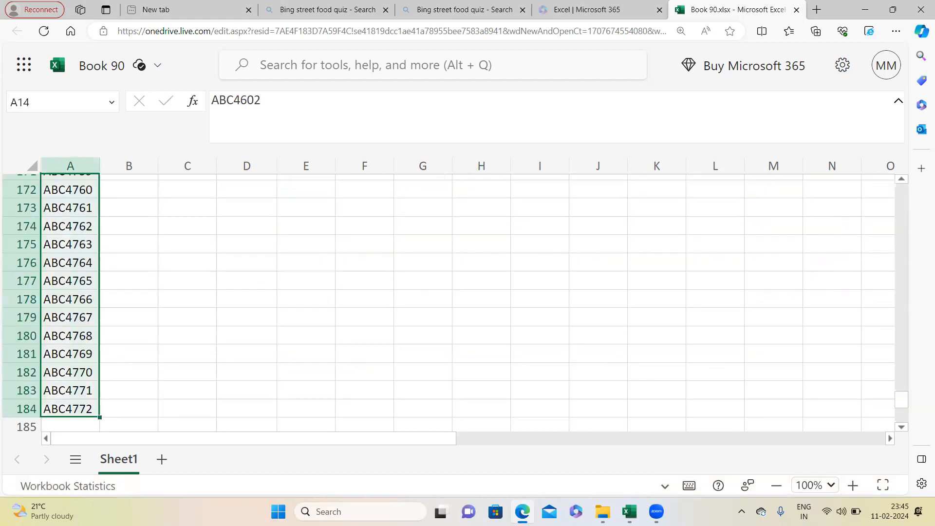
left_click_drag(902, 399, 909, 181)
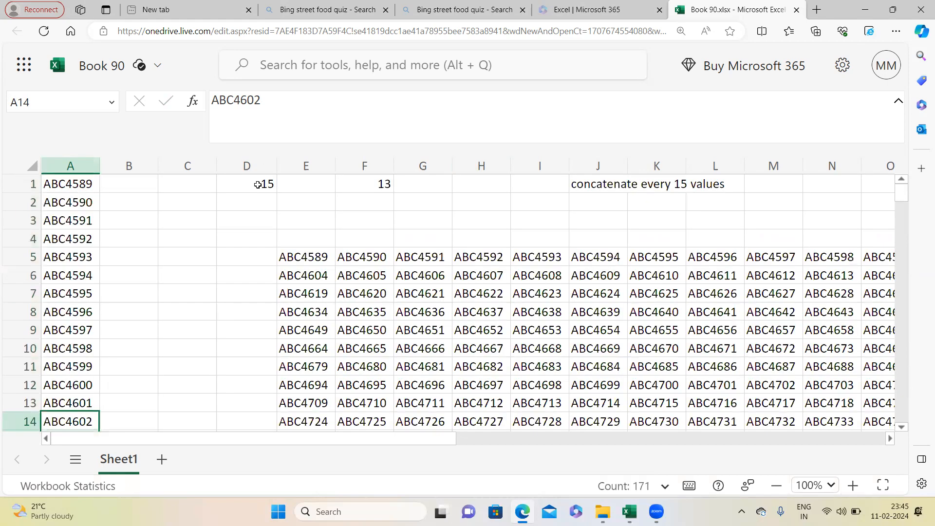
- Wrap E5's INDEX formula in IFERROR with an empty string ("") as the value if error
left_click(258, 184)
left_click(301, 257)
left_click(219, 100)
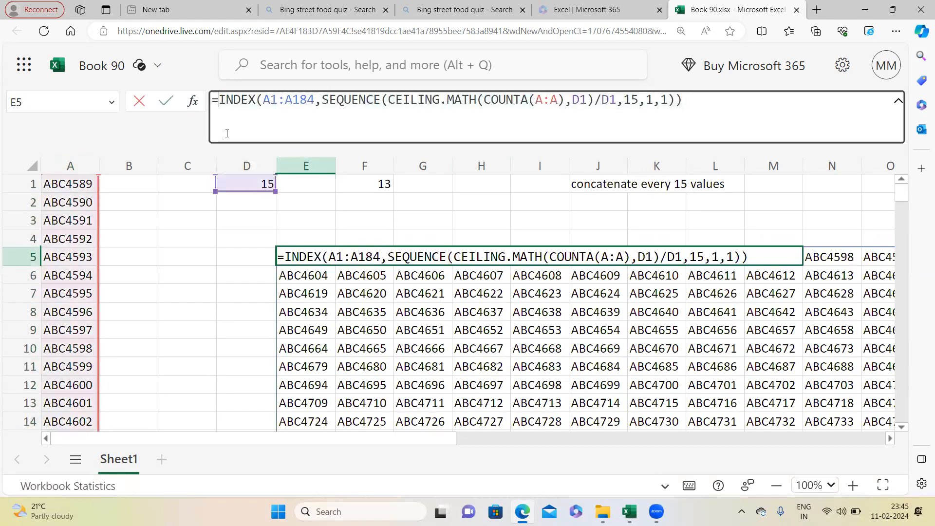
type("iferr")
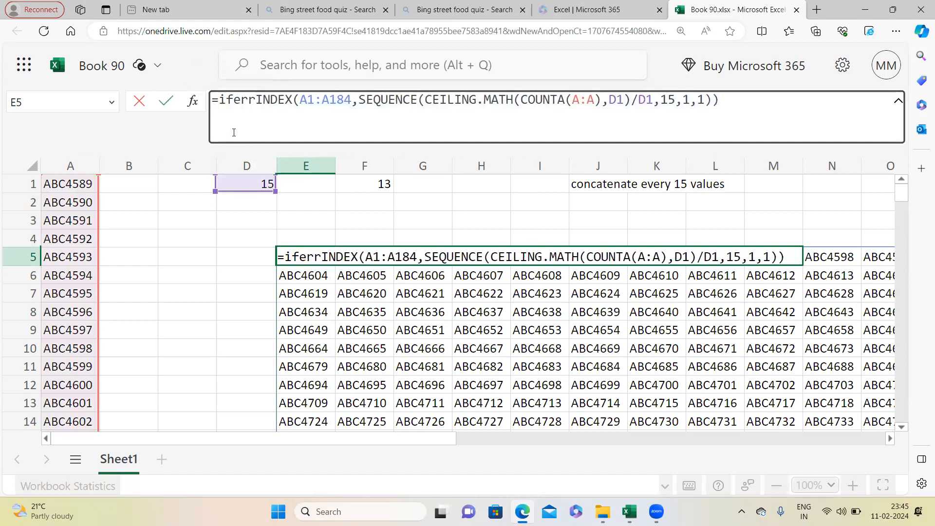
type("or(")
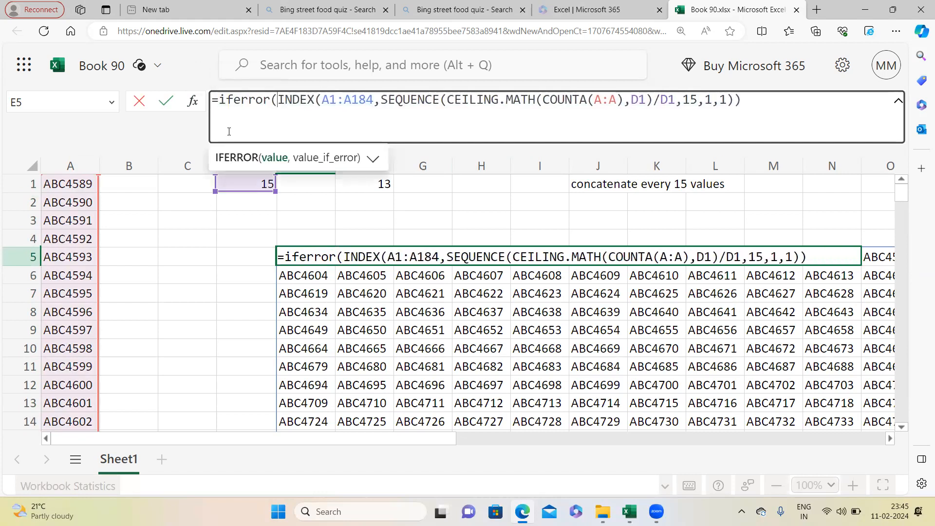
type(",\"\"")
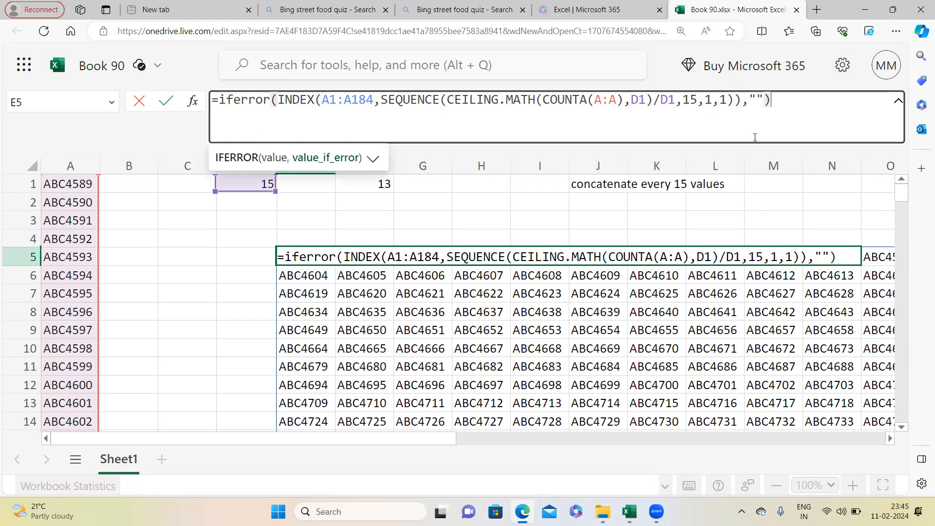
type(")")
key("Return")
scroll(422, 327, "down", 2)
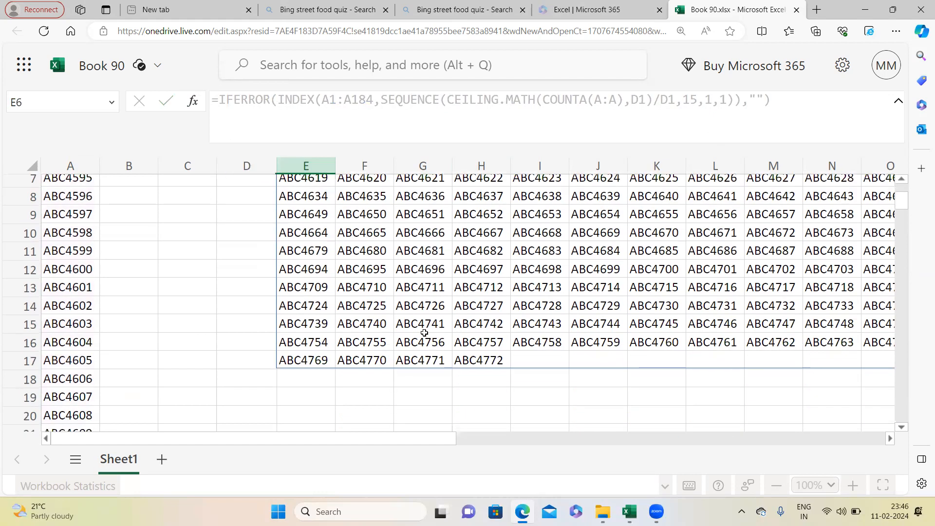
scroll(458, 361, "up", 1)
scroll(458, 361, "up", 1)
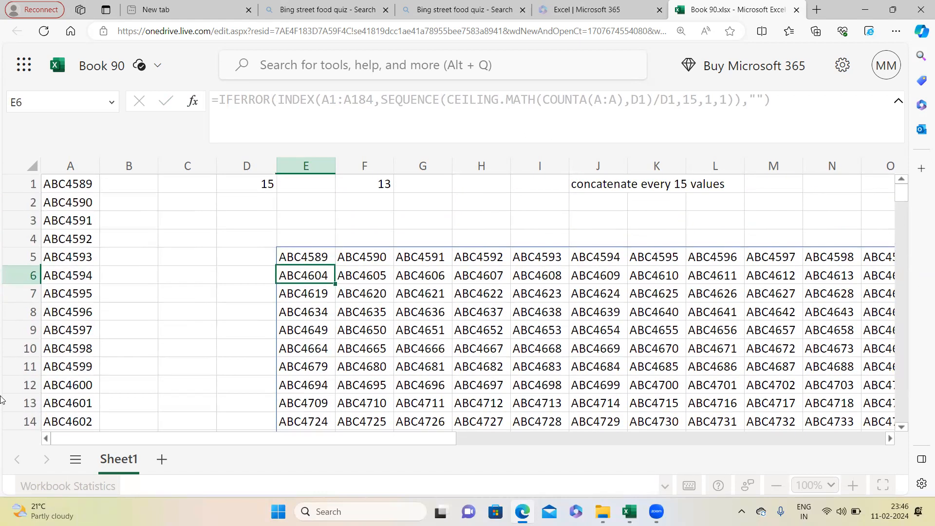
- Review F1's CEILING.MATH expression and E5's IFERROR formula together with its spilled rows
left_click(367, 185)
left_click_drag(220, 99, 485, 95)
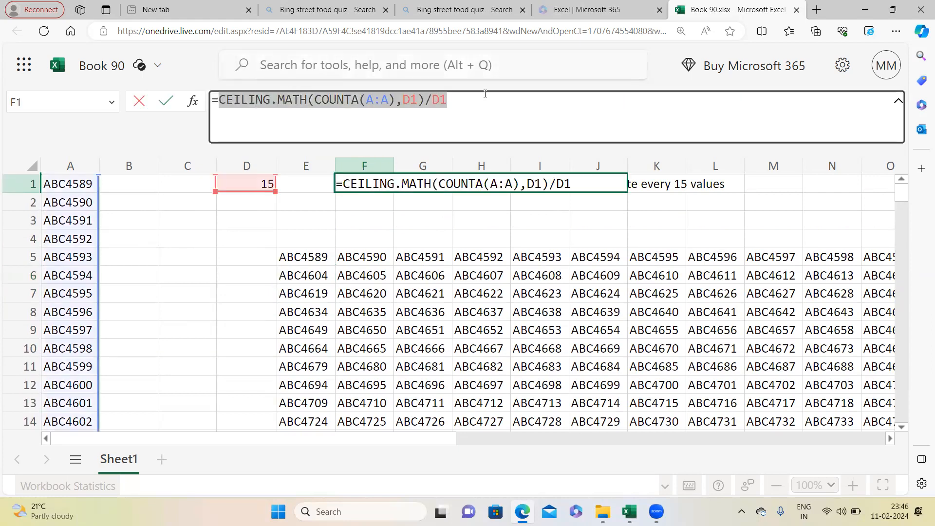
key("Escape")
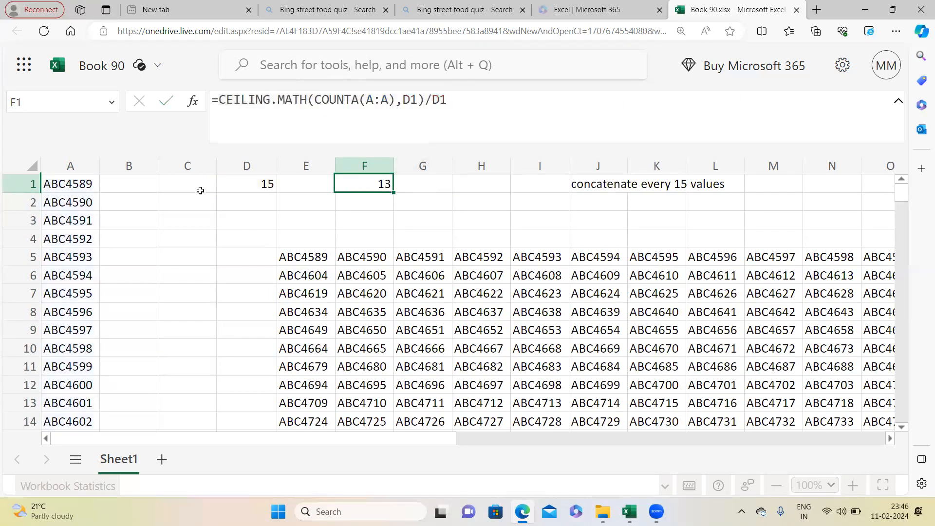
left_click(291, 257)
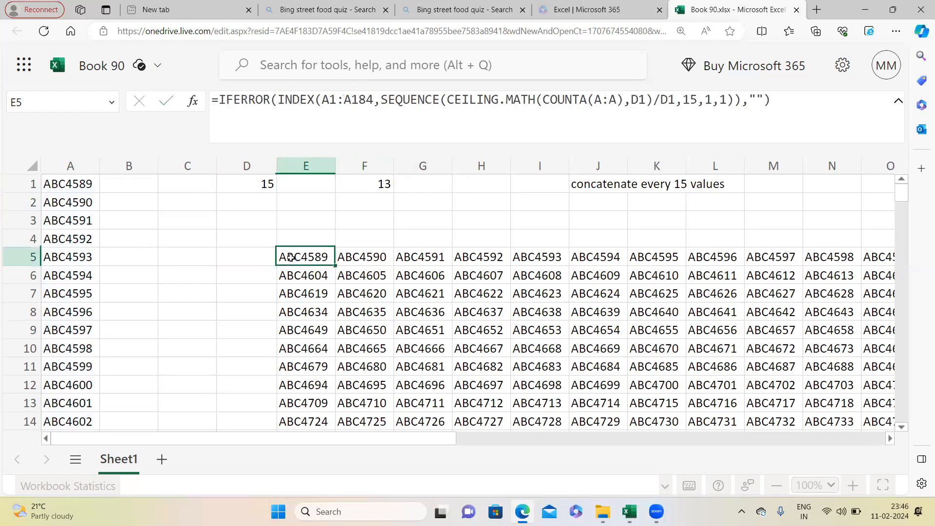
scroll(292, 257, "down", 2)
scroll(292, 256, "up", 2)
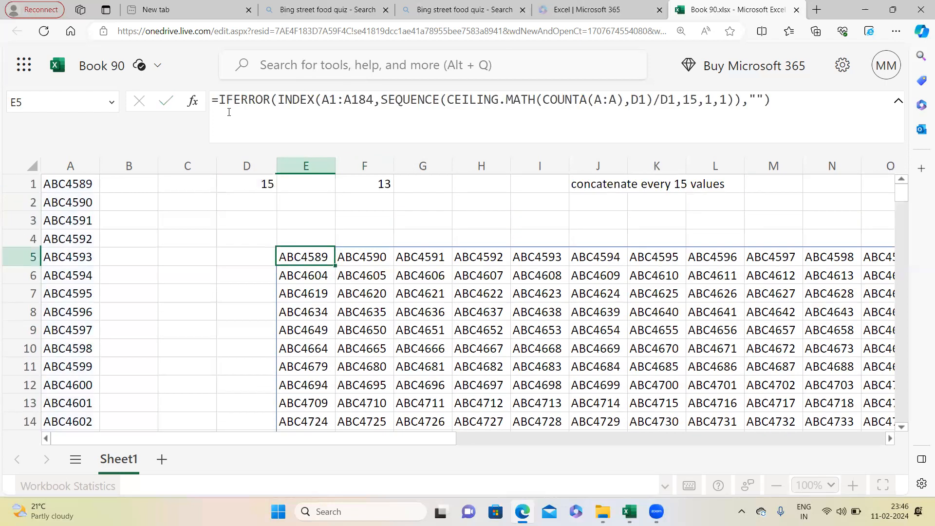
mouse_move(222, 100)
left_click(254, 257)
left_click_drag(322, 258, 331, 327)
scroll(331, 327, "down", 2)
scroll(326, 231, "up", 2)
left_click(344, 220)
left_click(329, 254)
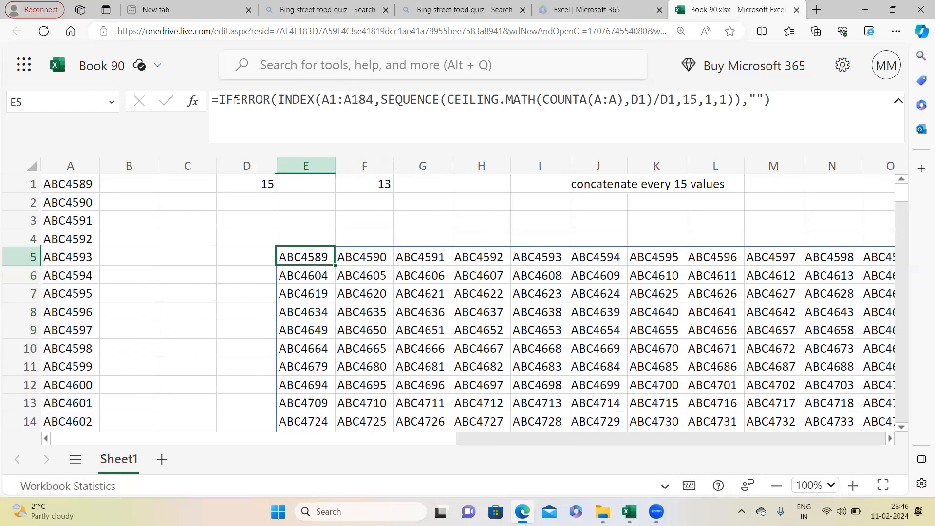
- Move E5's IFERROR expression without its equals sign to K2 as plain text, leaving E5 cleared
left_click_drag(221, 99, 789, 104)
key("ctrl+c")
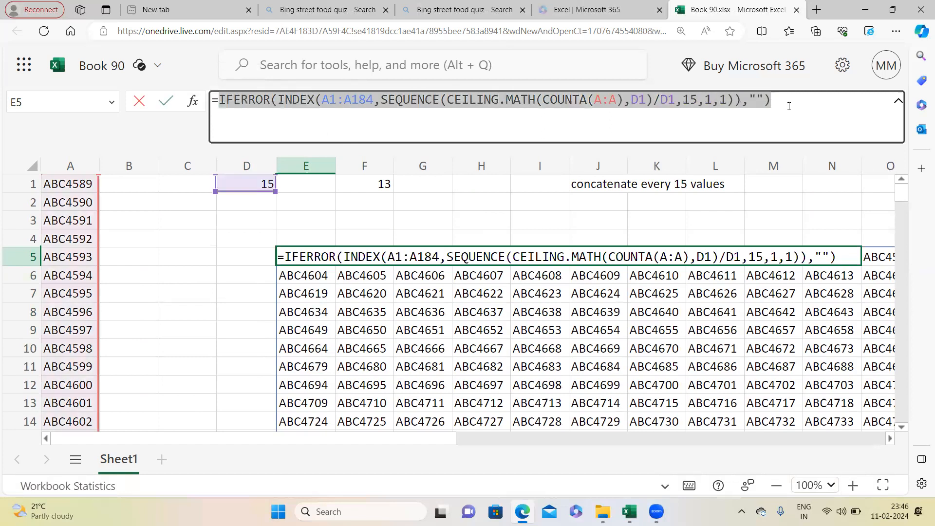
key("Escape")
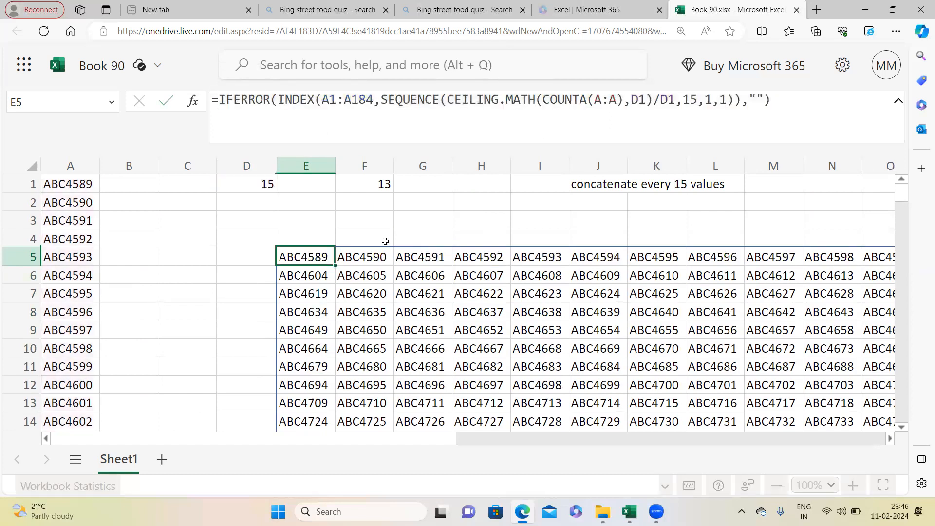
key("Delete")
left_click(632, 200)
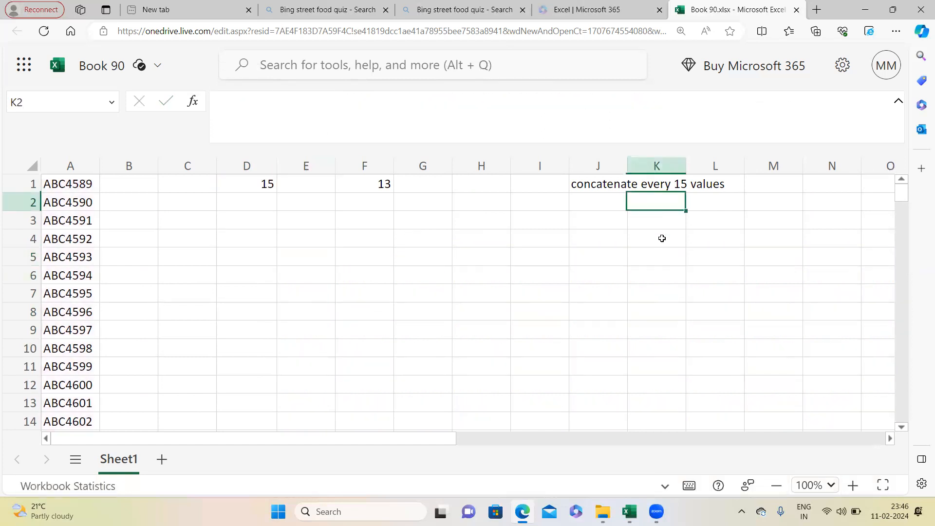
key("ctrl+v")
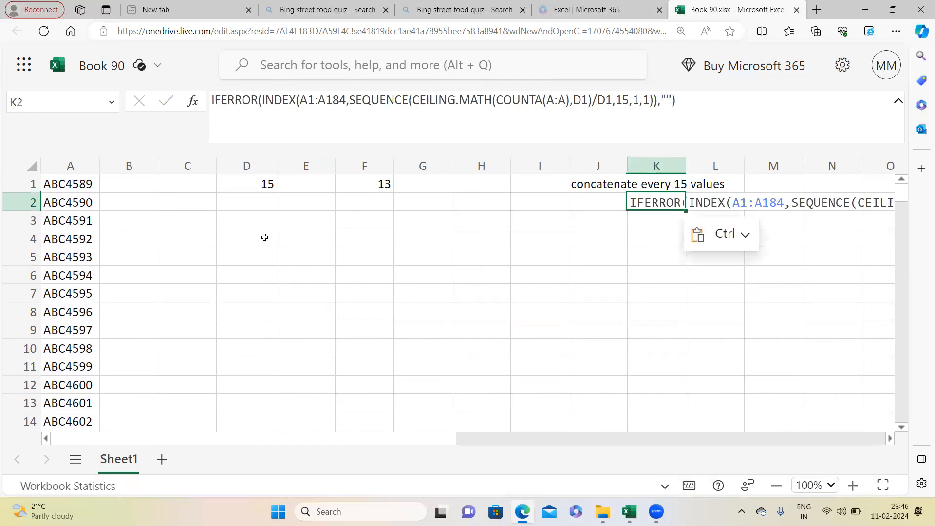
left_click(235, 237)
type("=B")
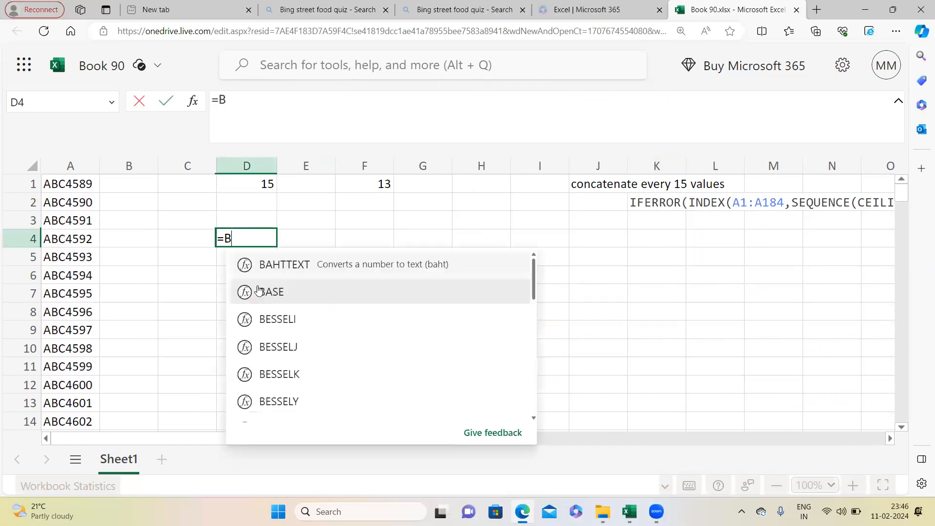
type("yrow")
key("BackSpace")
key("BackSpace")
key("BackSpace")
key("BackSpace")
key("BackSpace")
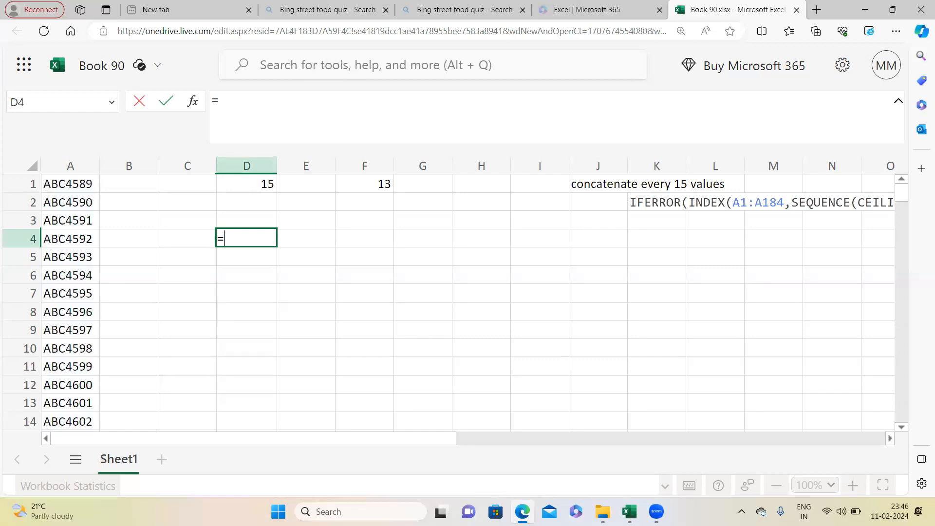
- Enter a CHOOSEROWS formula in D4 with the copied IFERROR expression as the array and the row number left empty
type("hoo")
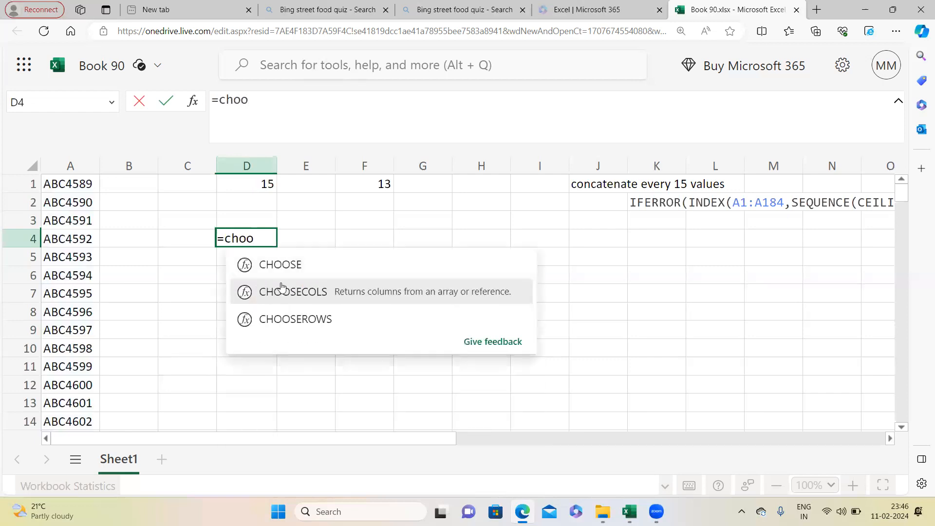
double_click(293, 320)
key("ctrl+v")
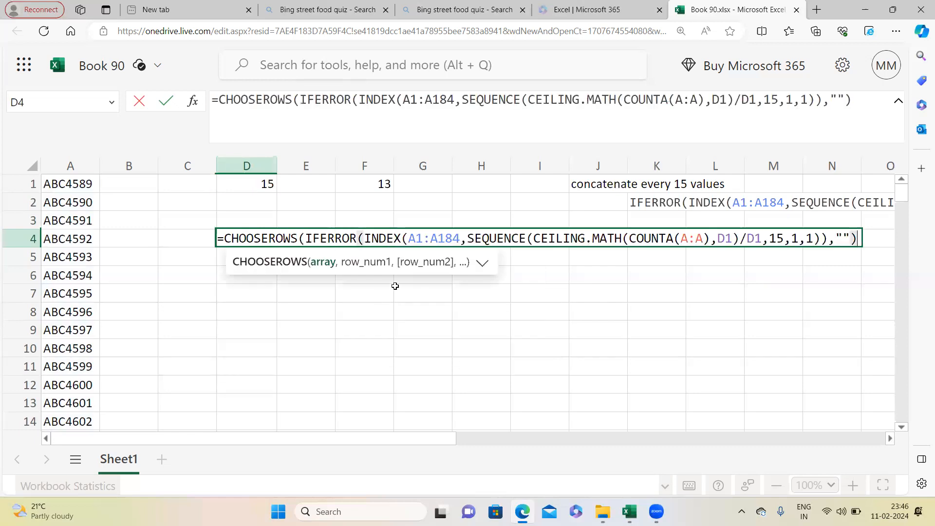
type(",")
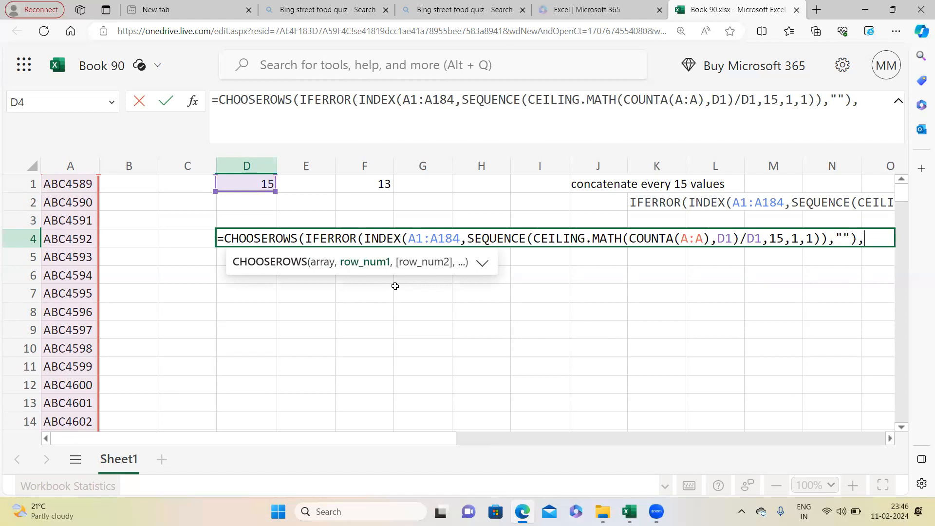
type(")")
key("Return")
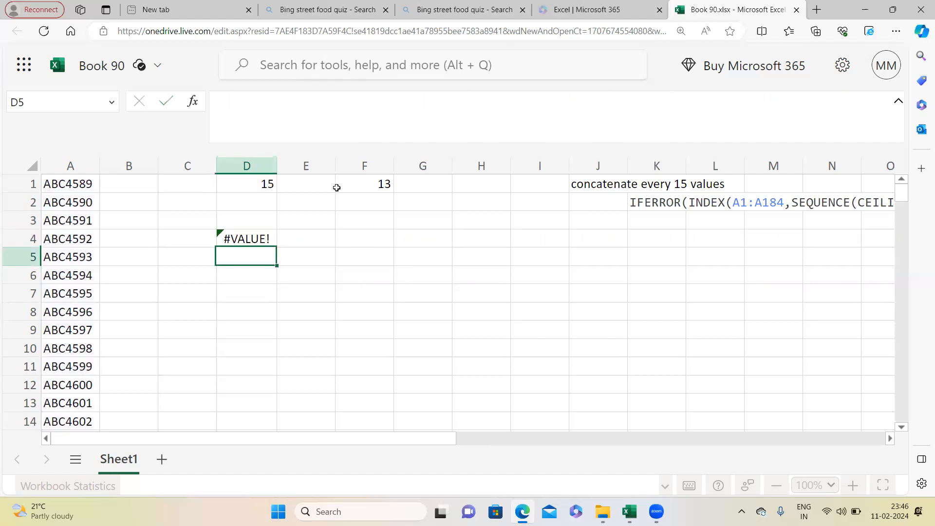
- Copy F1's CEILING.MATH(COUNTA(A:A),D1)/D1 expression without its equals sign, leaving F1 as it is
left_click(373, 178)
left_click_drag(222, 100, 453, 100)
key("ctrl+c")
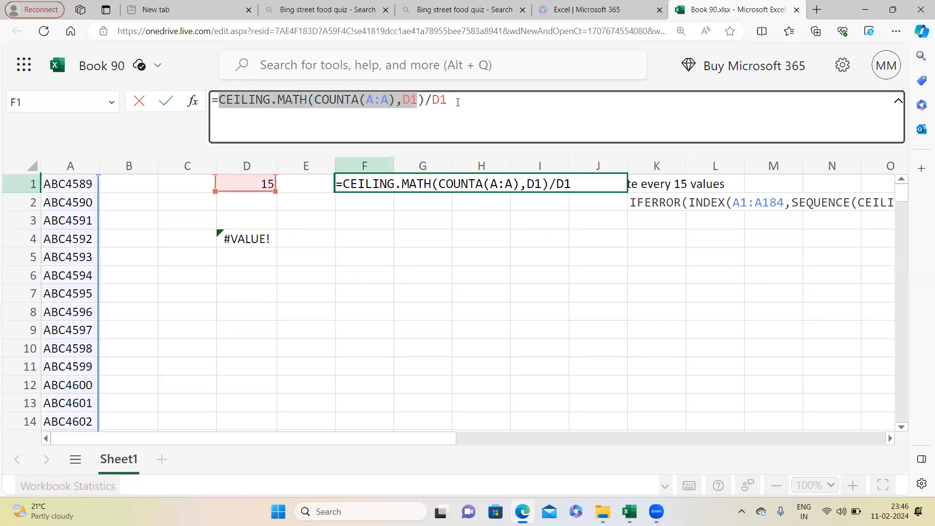
key("Escape")
- Add SEQUENCE(CEILING.MATH(COUNTA(A:A),D1)/D1) as the row number of D4's CHOOSEROWS formula, reusing the copied expression
left_click(225, 243)
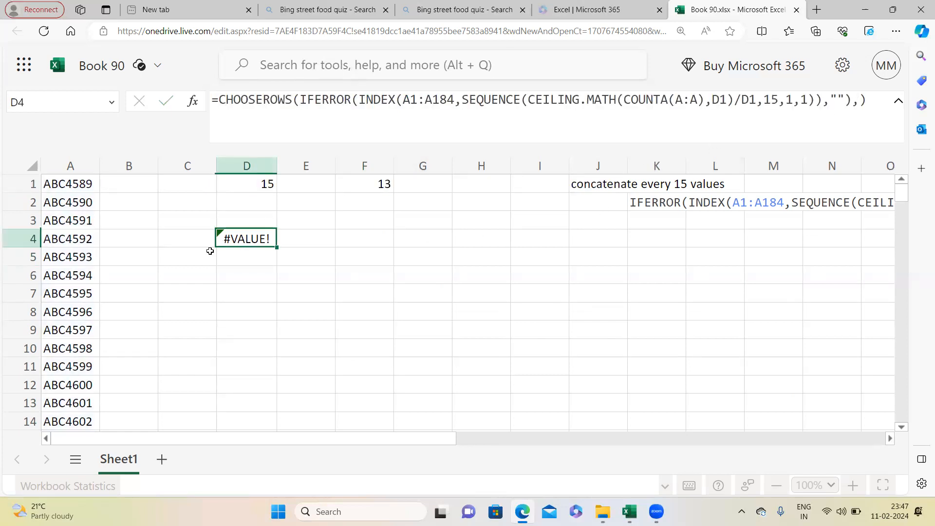
left_click(866, 104)
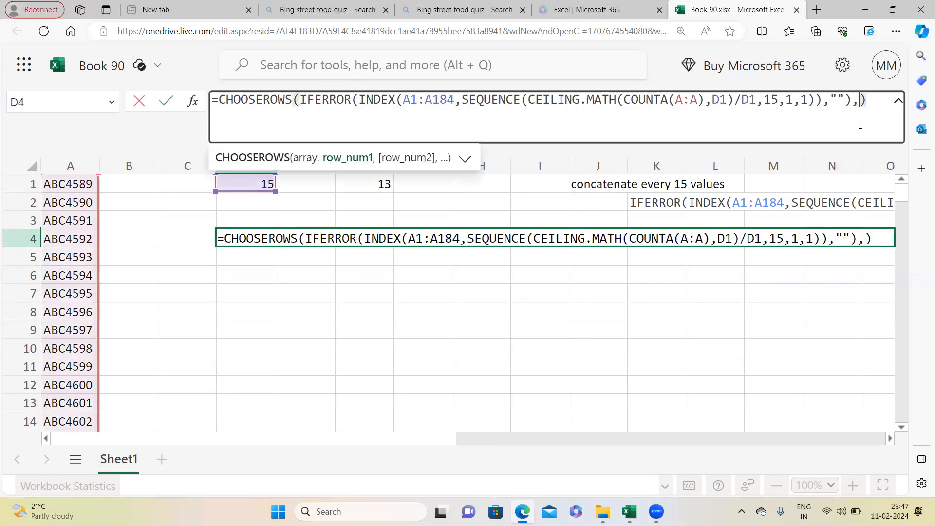
key("ctrl+v")
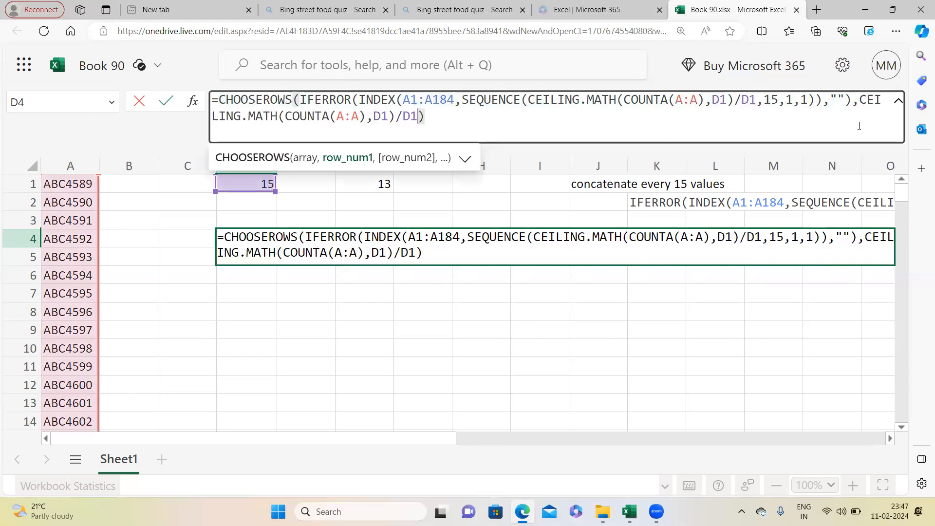
left_click(860, 100)
type("q")
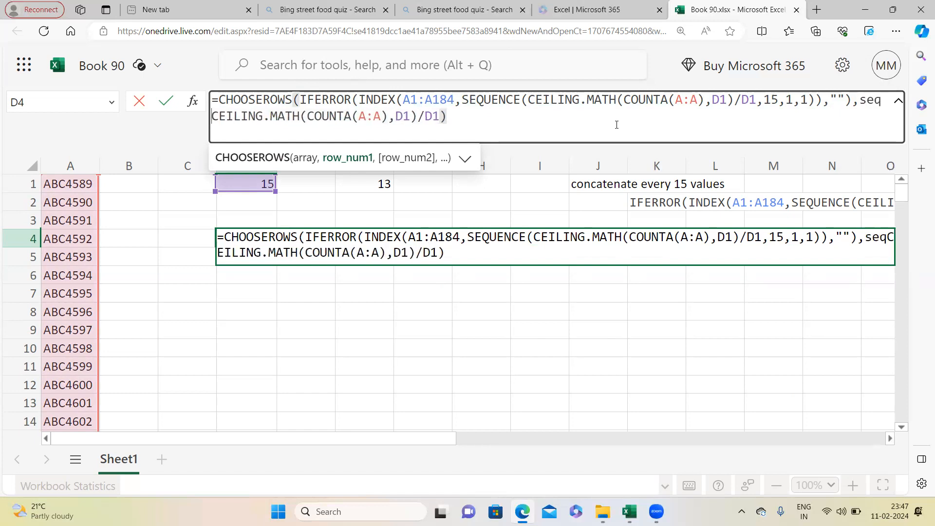
type("uence(")
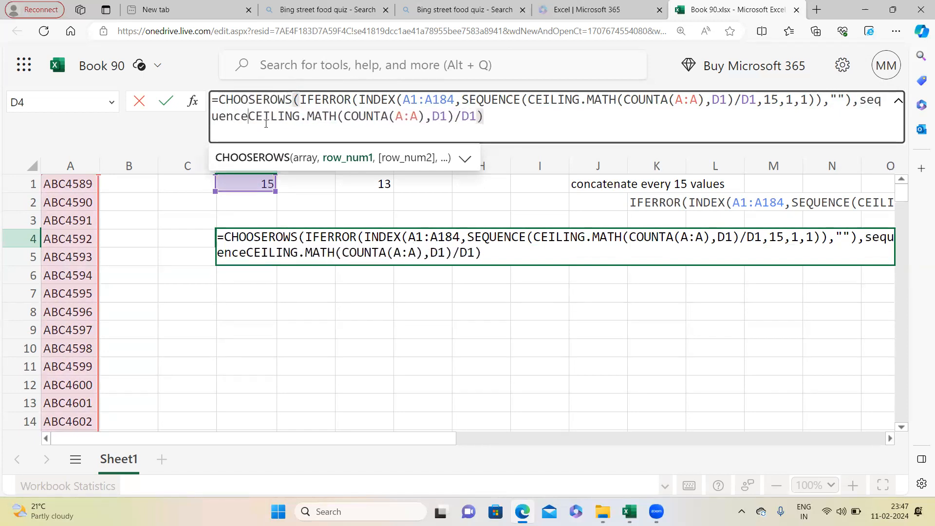
left_click(491, 116)
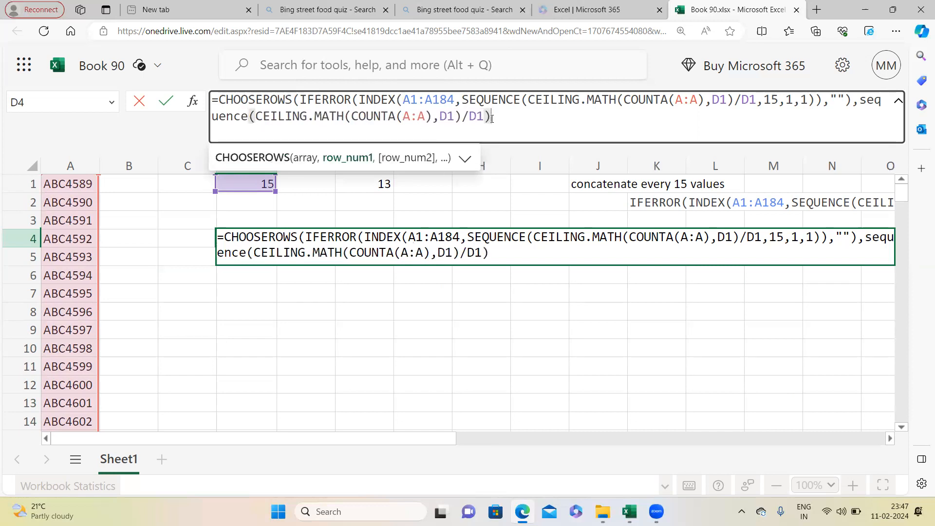
type(")")
key("Return")
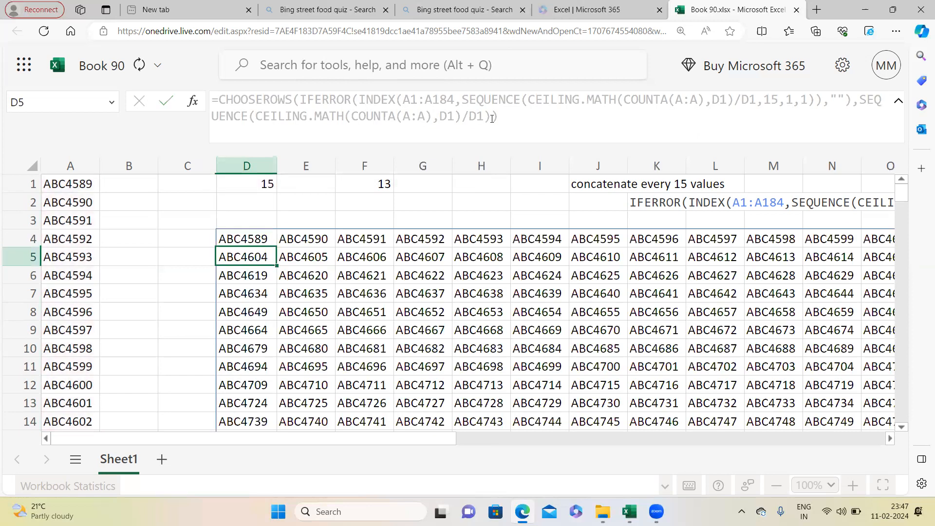
- Examine the rows returned by D4's CHOOSEROWS formula and evaluate its SEQUENCE row-number argument, leaving the formula as it is
scroll(337, 263, "down", 2)
scroll(338, 266, "up", 2)
left_click(261, 239)
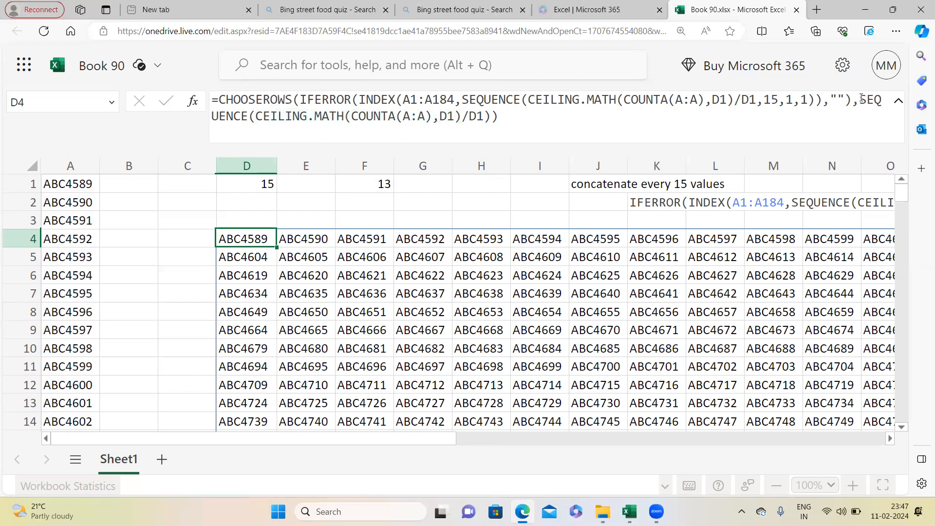
left_click_drag(861, 100, 487, 117)
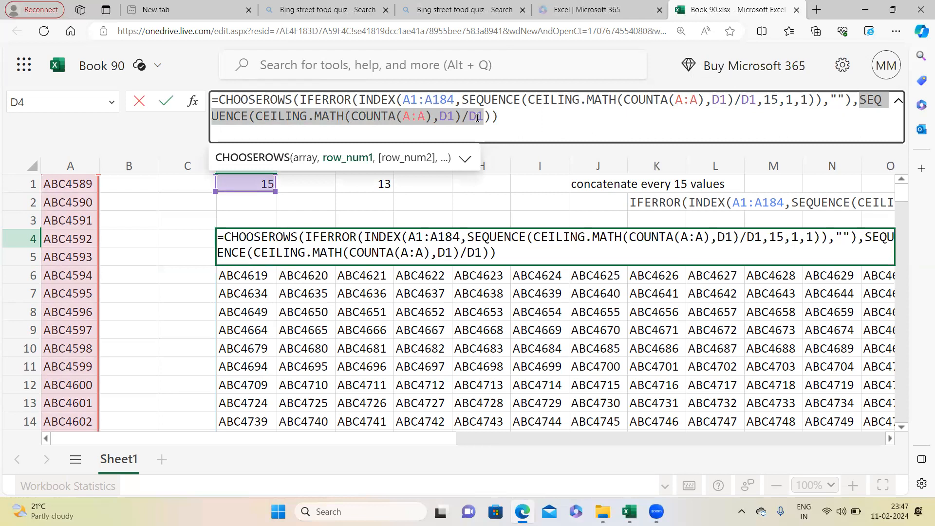
left_click(493, 115)
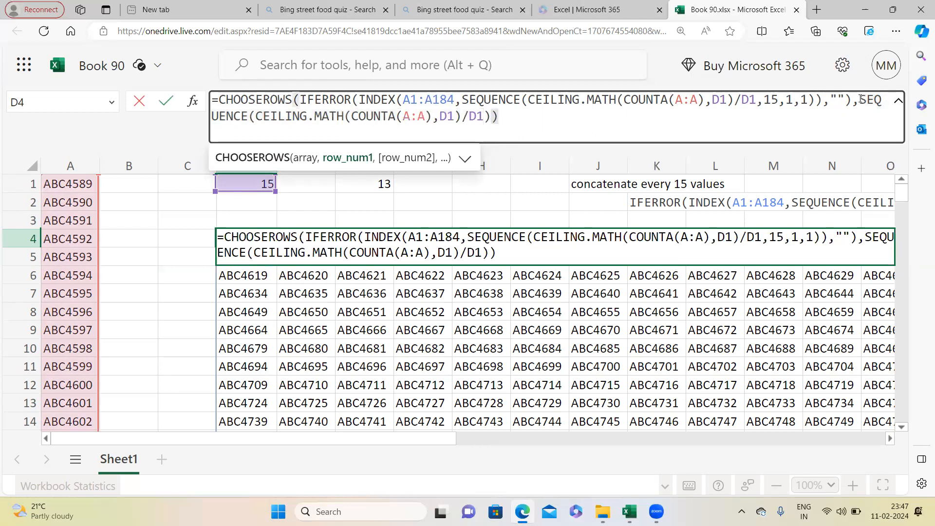
left_click_drag(860, 99, 492, 109)
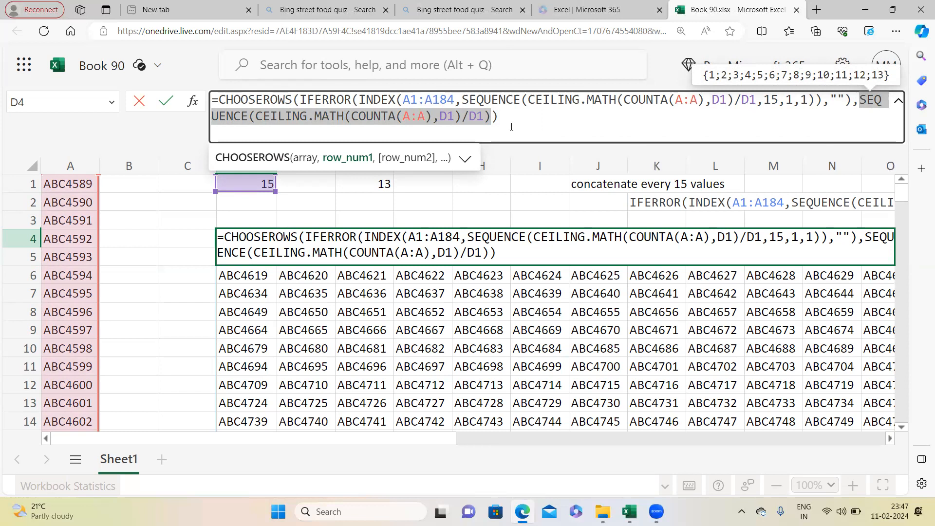
key("Escape")
key("Escape")
left_click(176, 281)
- Copy D4's entire CHOOSEROWS expression without its equals sign and clear the cell
left_click(232, 240)
left_click(219, 96)
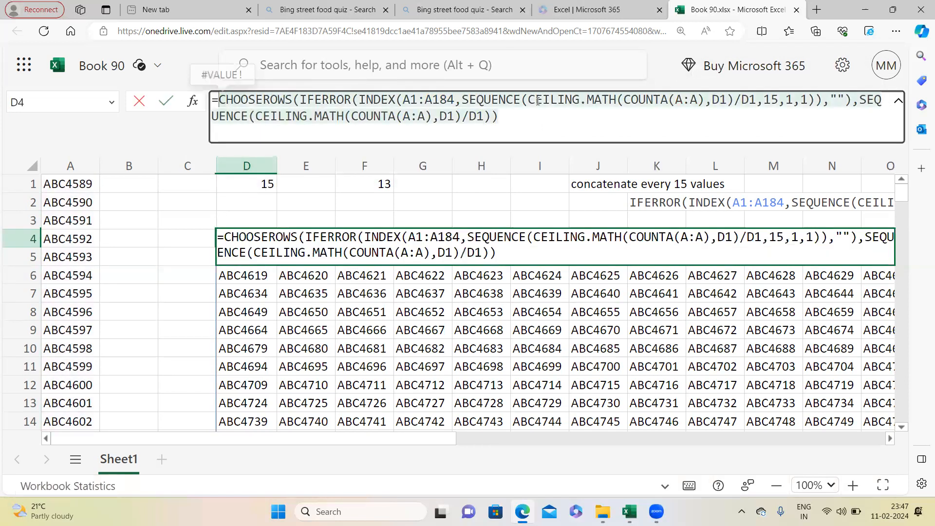
left_click_drag(219, 96, 556, 120)
key("ctrl+c")
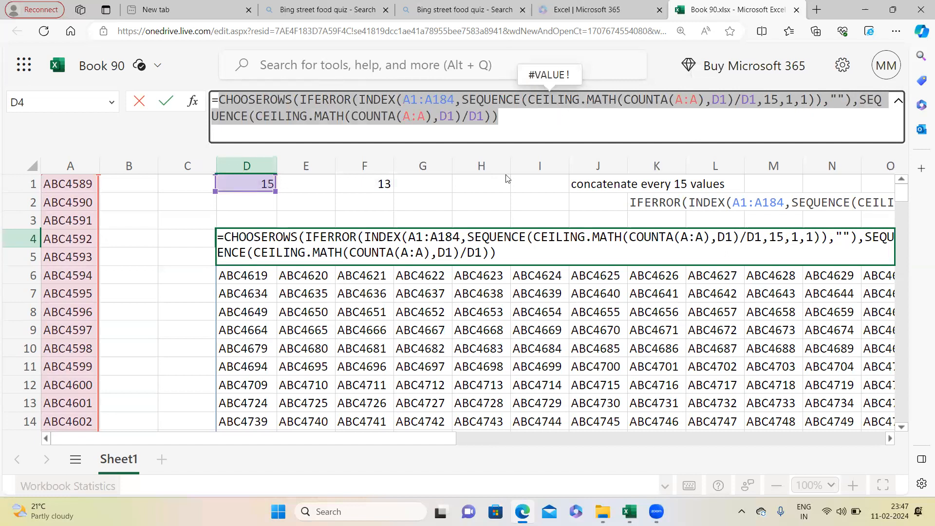
key("Escape")
key("Delete")
- Start a BYROW formula in D4 with the copied CHOOSEROWS expression as the array and a LAMBDA with parameter x
type("=")
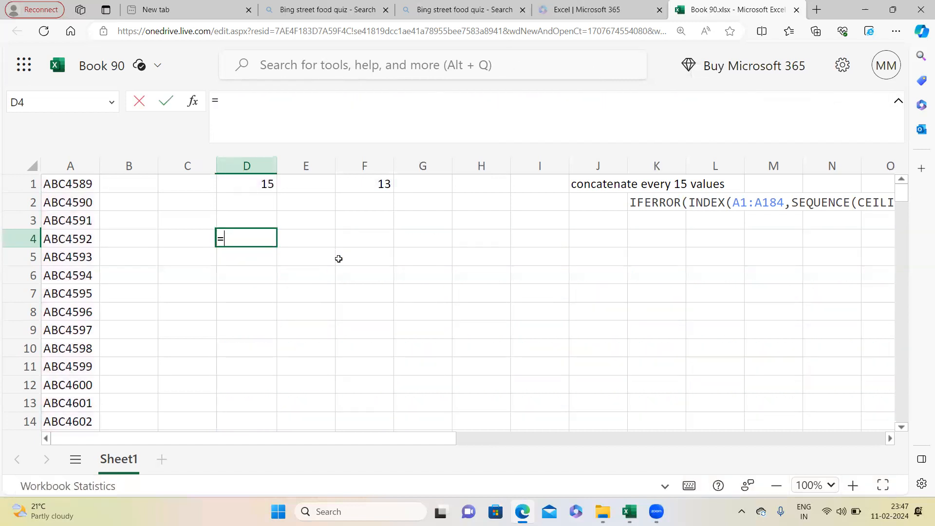
type("Byrow(")
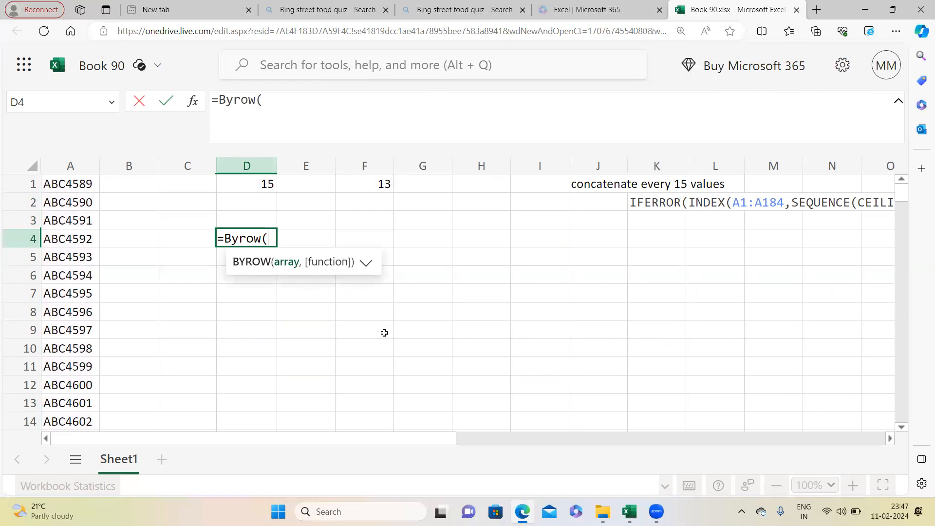
key("ctrl+v")
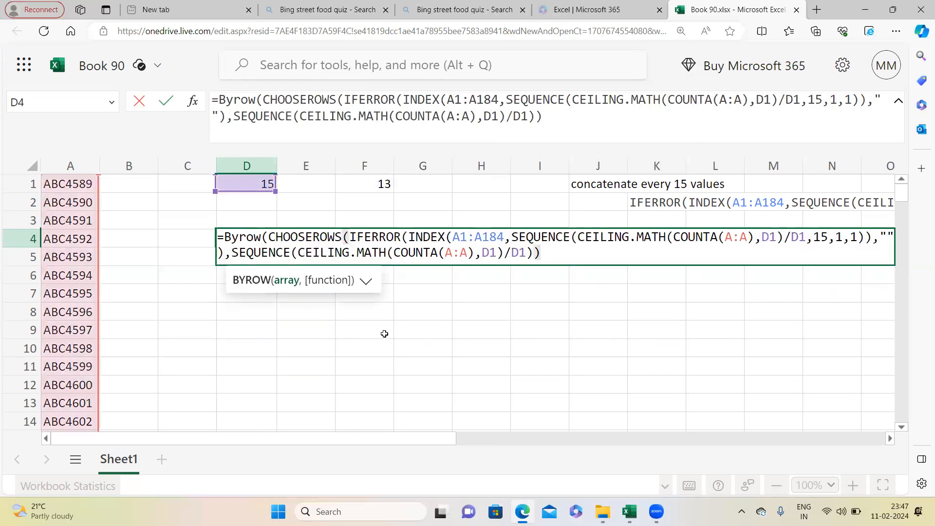
type(",lamb")
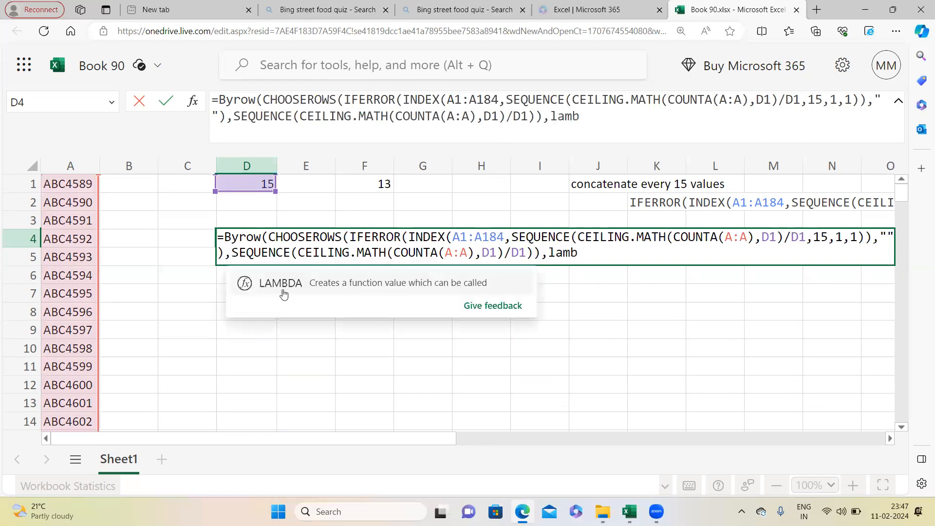
key("Tab")
type("x,")
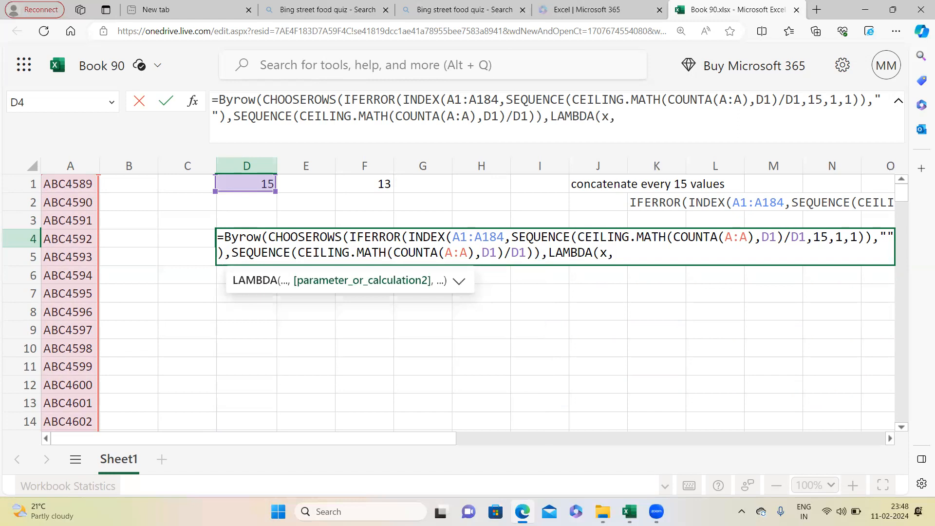
- Complete D4's LAMBDA with TEXTJOIN(",",TRUE,x) as its calculation and enter the BYROW formula
type(" text")
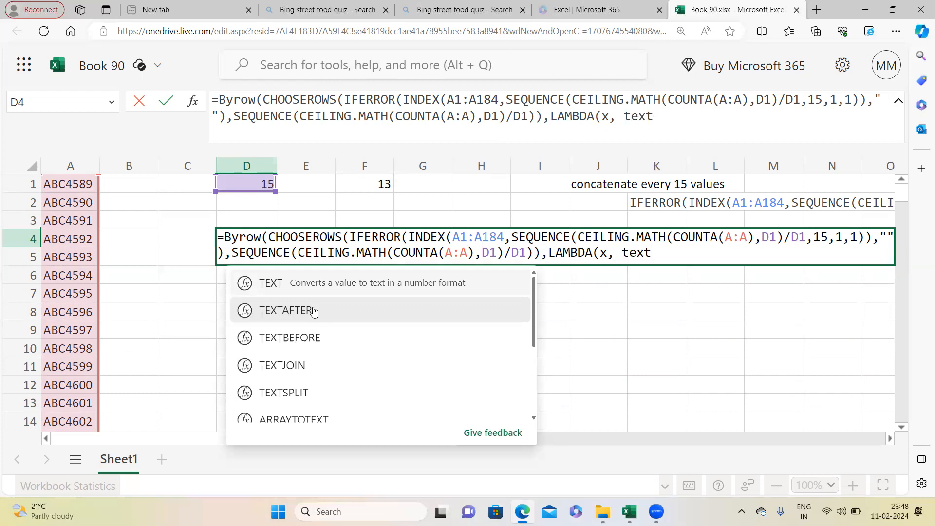
type("jojn")
key("BackSpace")
key("BackSpace")
key("BackSpace")
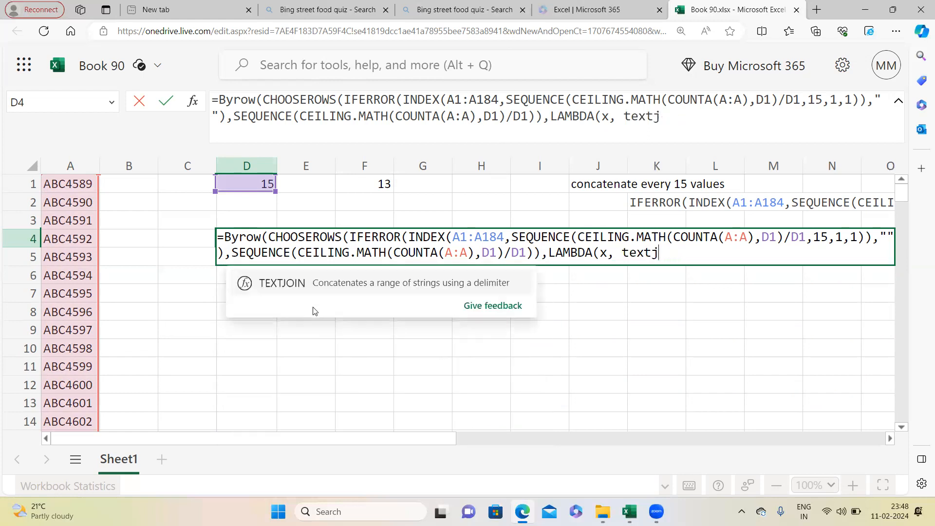
type("oin(\",\",")
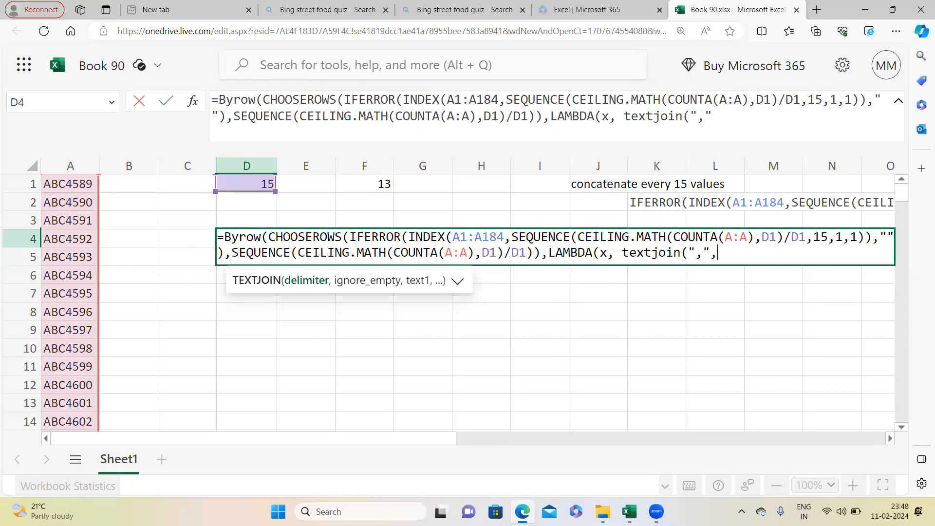
type("True")
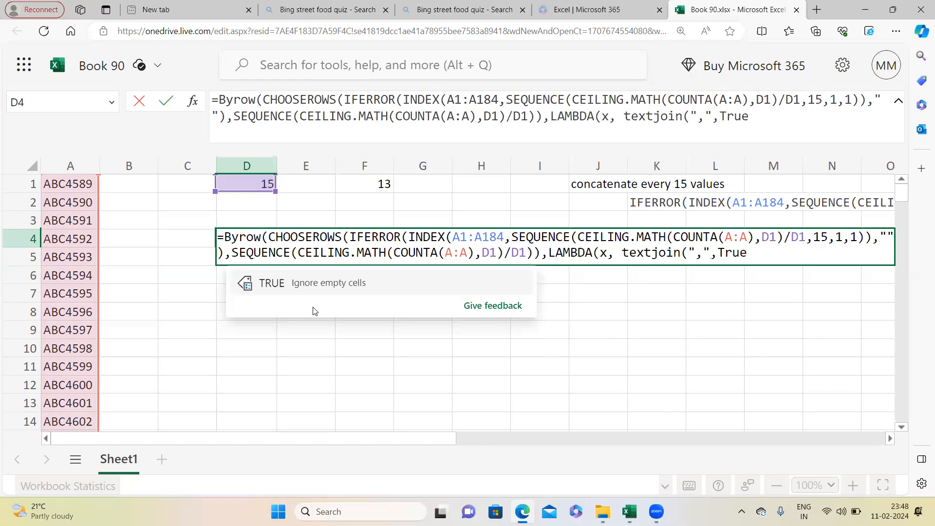
type(",x")
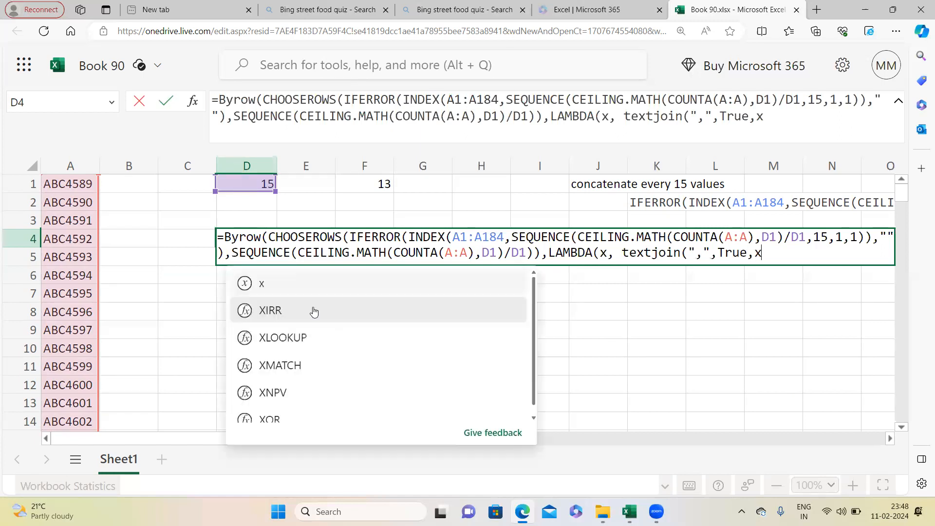
type(")")
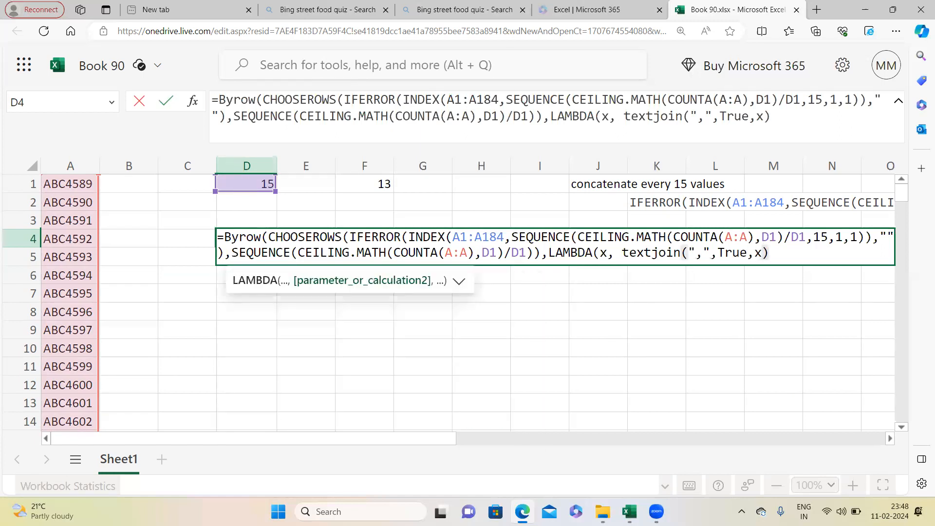
type("))")
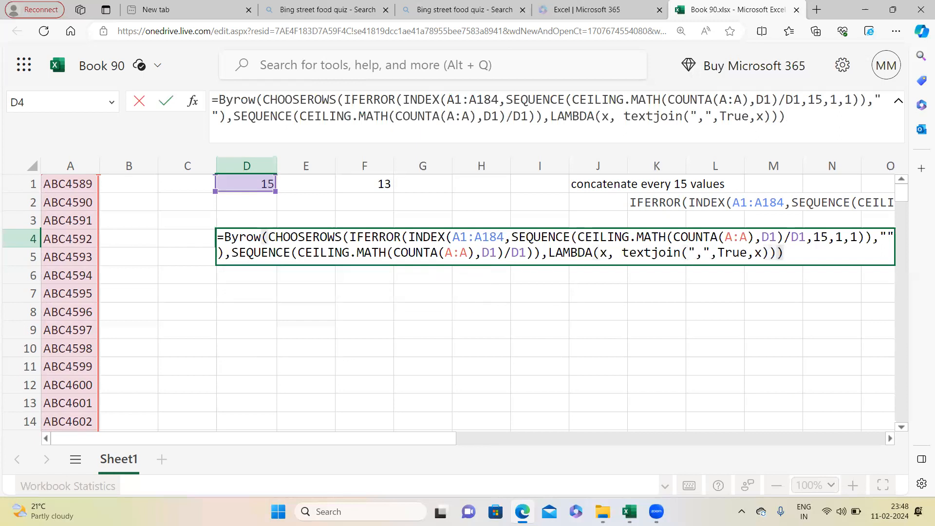
key("Return")
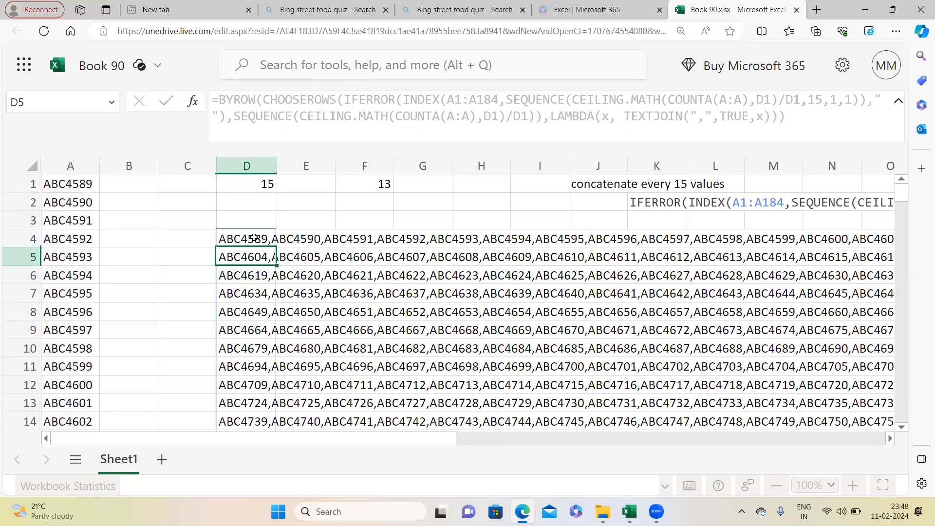
- Auto-fit column D to its joined text and review the full length of the rows
left_click(252, 239)
scroll(253, 239, "down", 1)
scroll(123, 272, "down", 1)
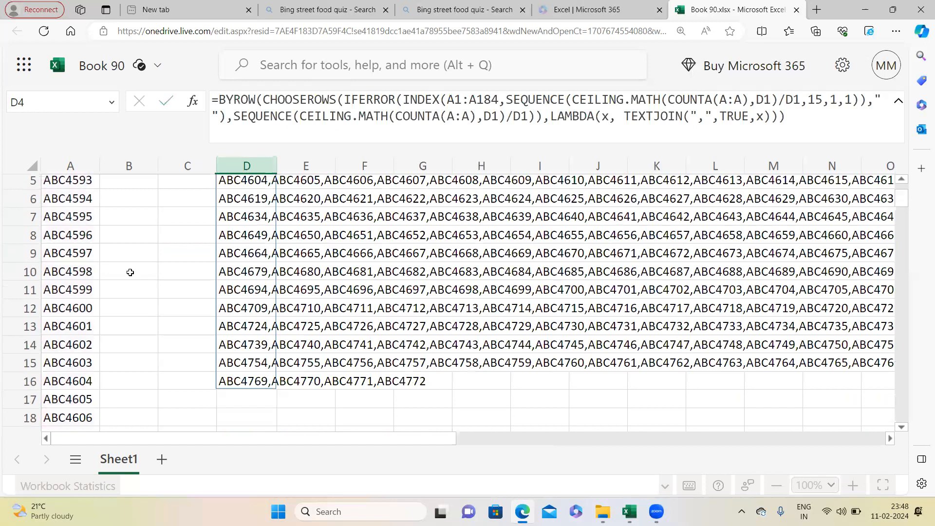
scroll(214, 260, "up", 2)
left_click(184, 244)
left_click(255, 235)
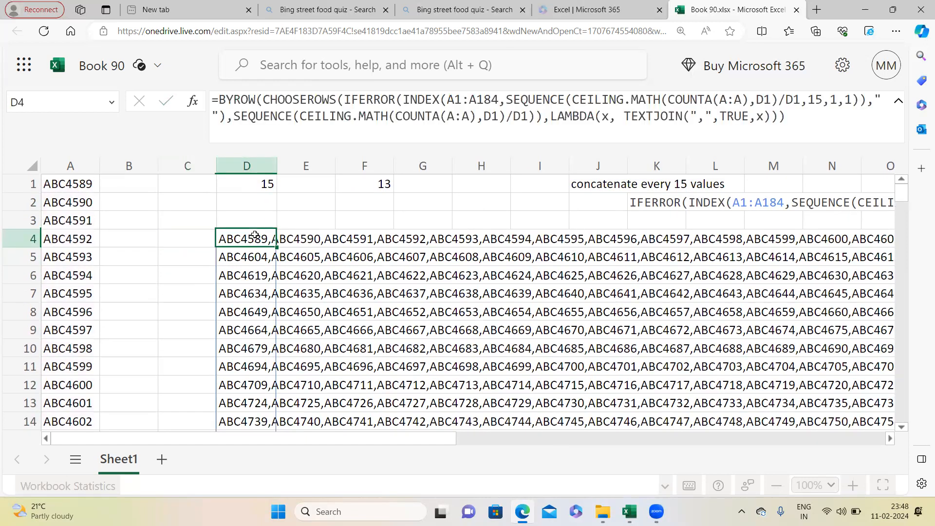
double_click(276, 167)
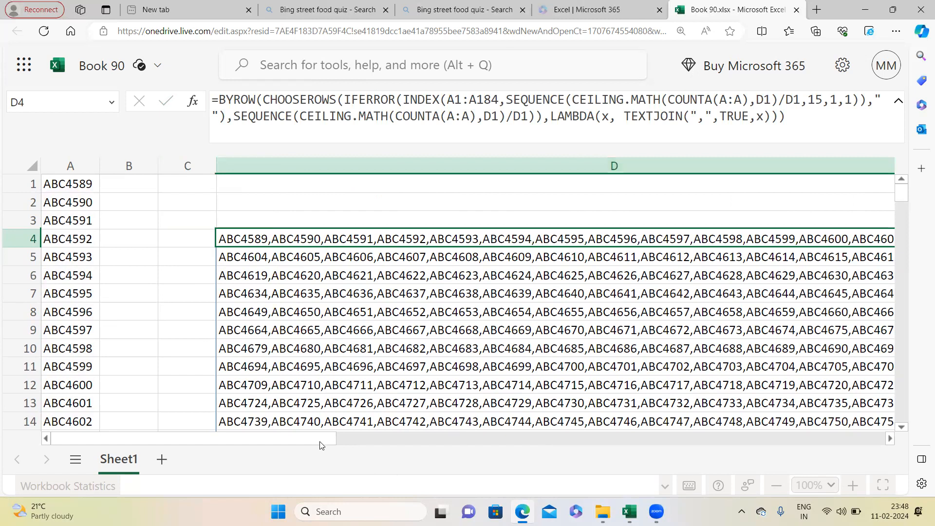
scroll(380, 442, "right", 3)
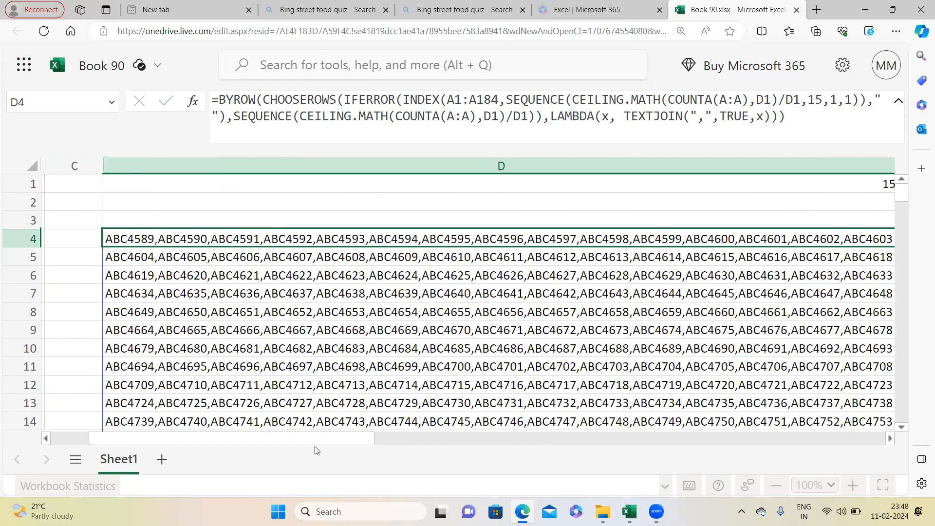
scroll(316, 451, "left", 3)
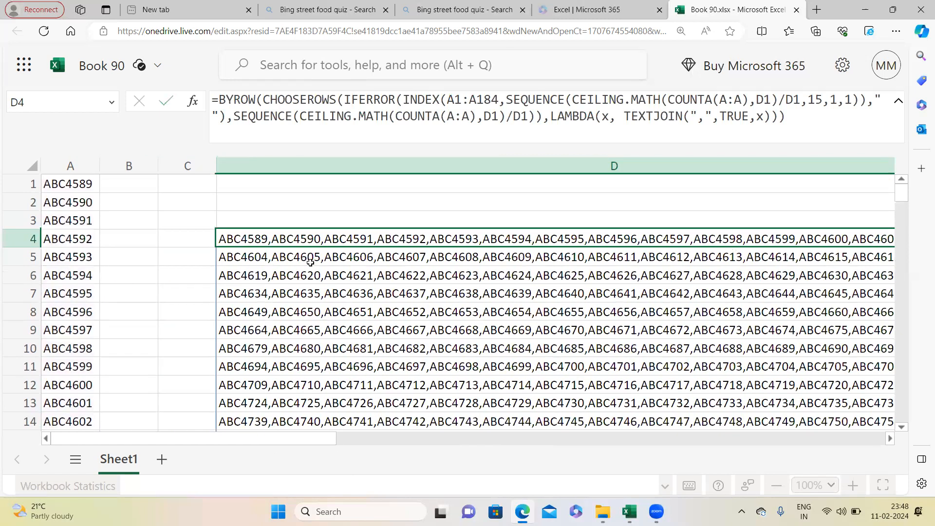
- Set column D's width to 25 in default units
left_click(315, 166)
right_click(315, 165)
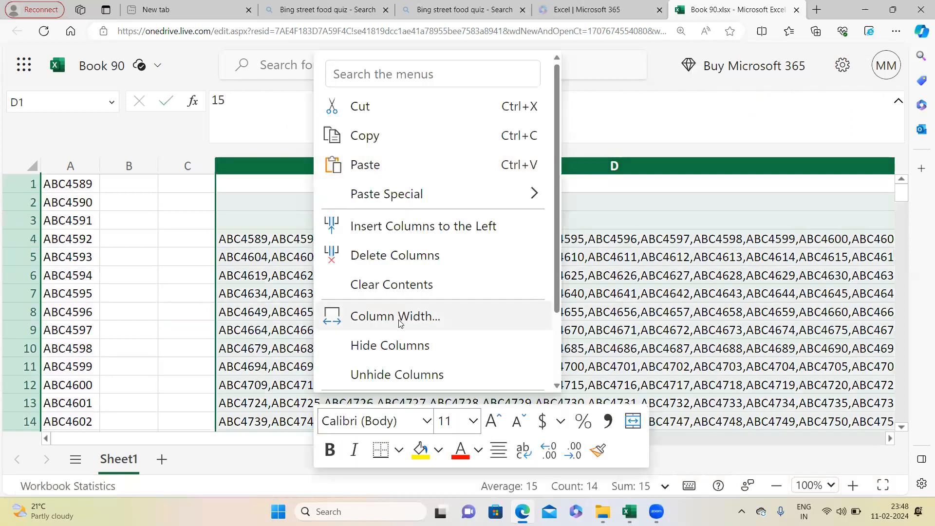
left_click(396, 316)
key("BackSpace")
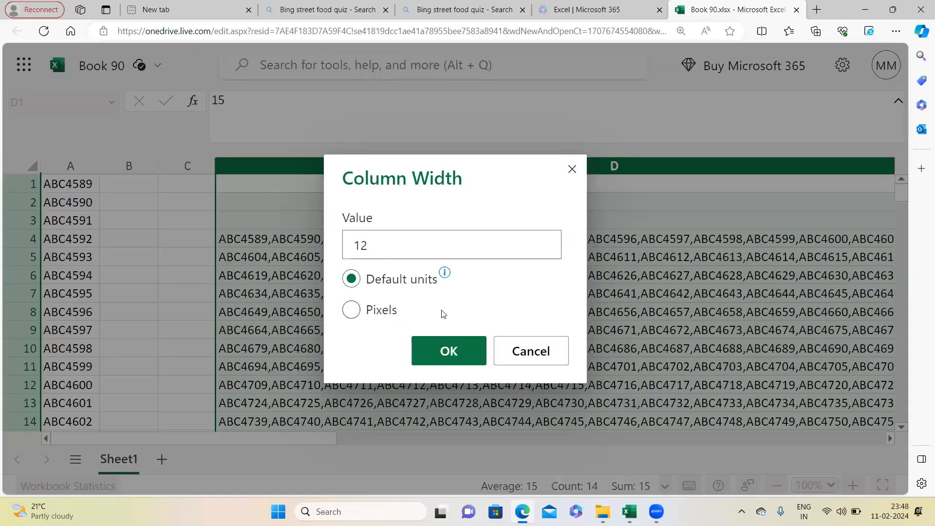
type("25")
key("Return")
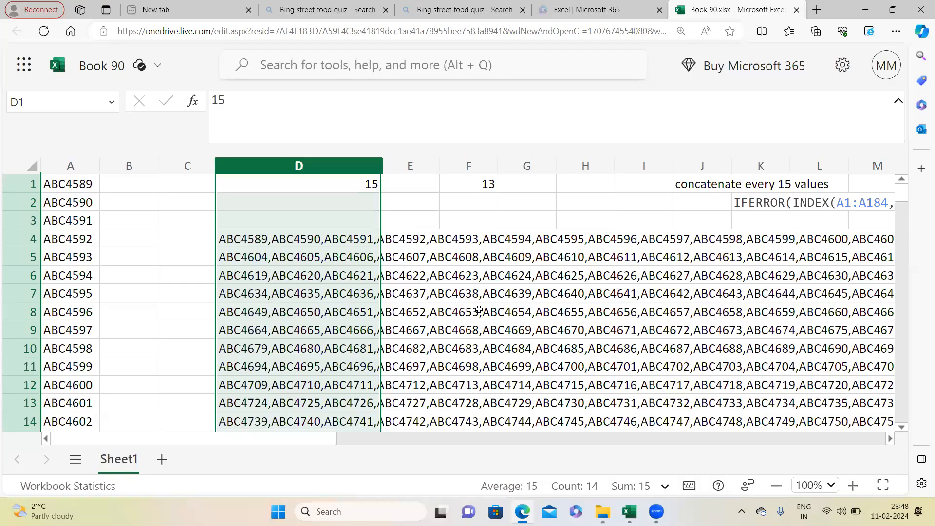
- Set the group size in D1 to 30
left_click(368, 184)
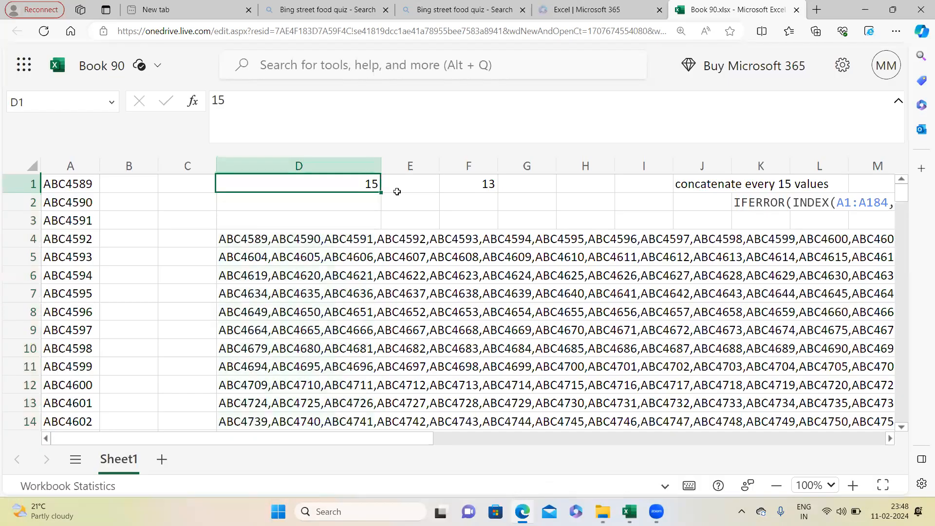
type("30")
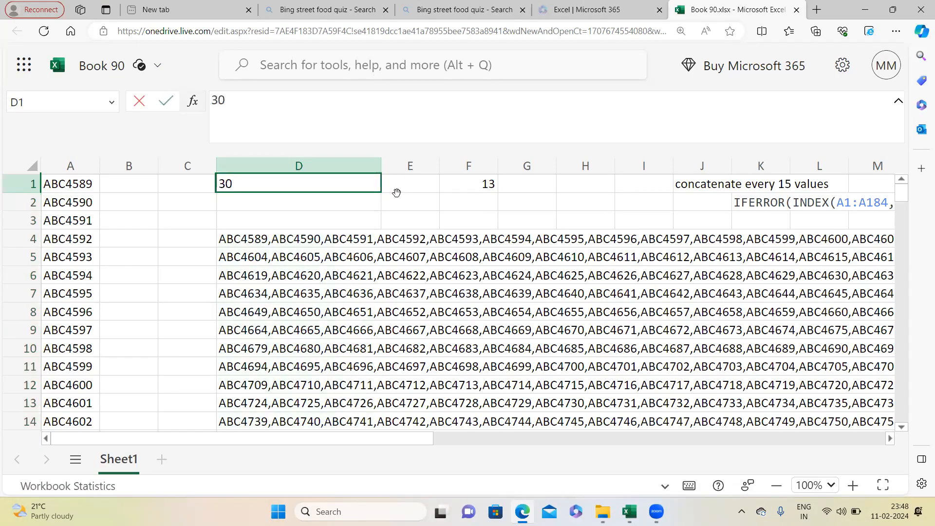
left_click(401, 197)
- Compare the joined rows starting at D4 with the full list in column A for the new group size
left_click(294, 239)
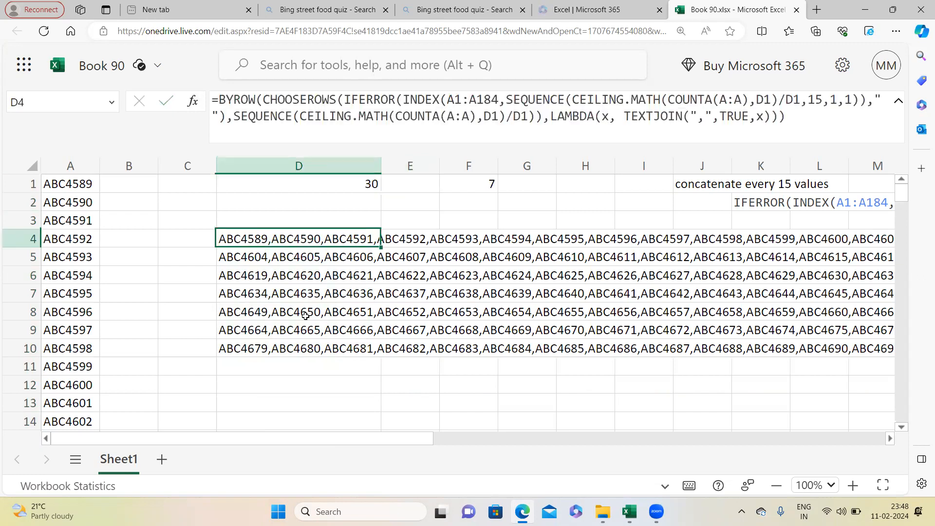
left_click(295, 348)
left_click_drag(282, 443, 385, 445)
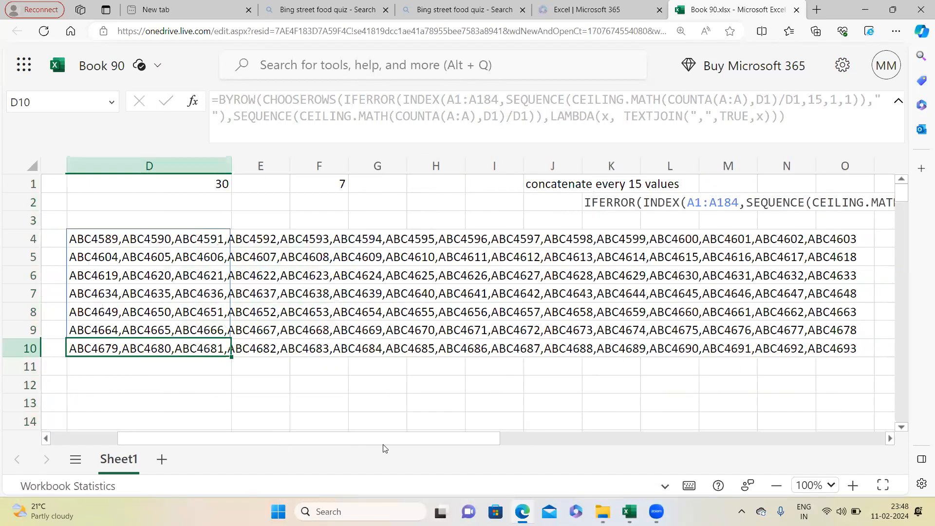
left_click_drag(272, 444, 170, 444)
left_click(68, 366)
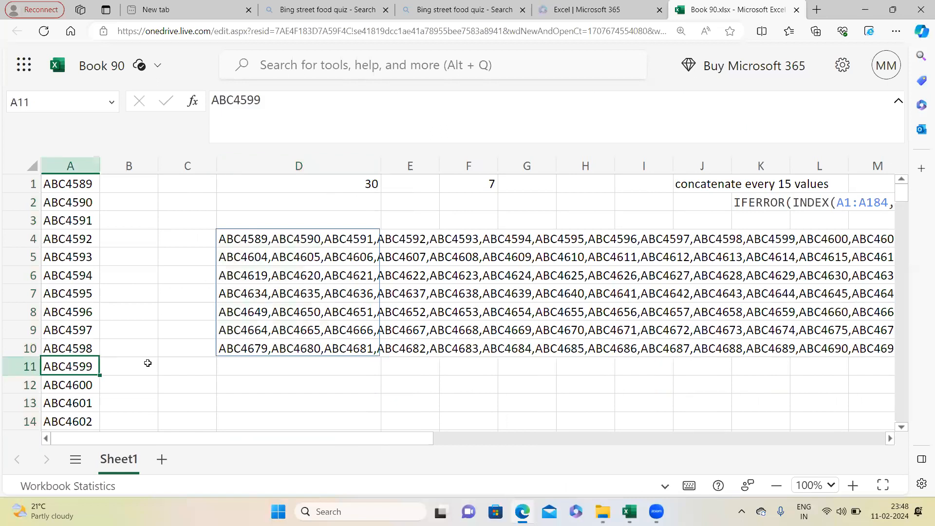
key("ctrl+shift+Down")
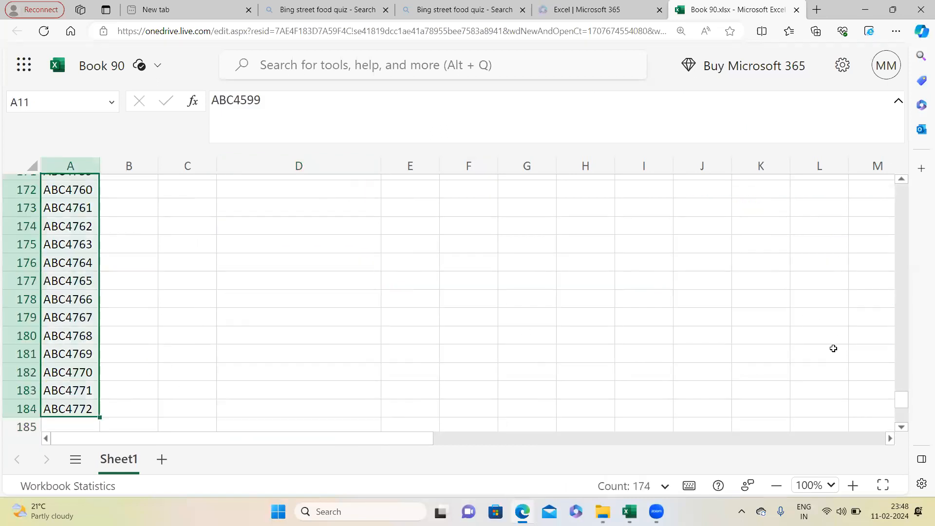
left_click_drag(901, 396, 920, 176)
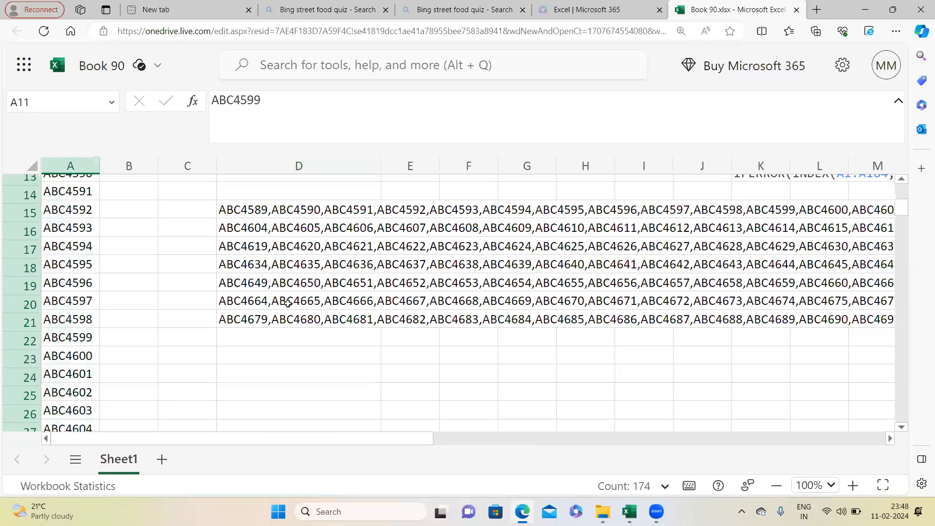
left_click(270, 236)
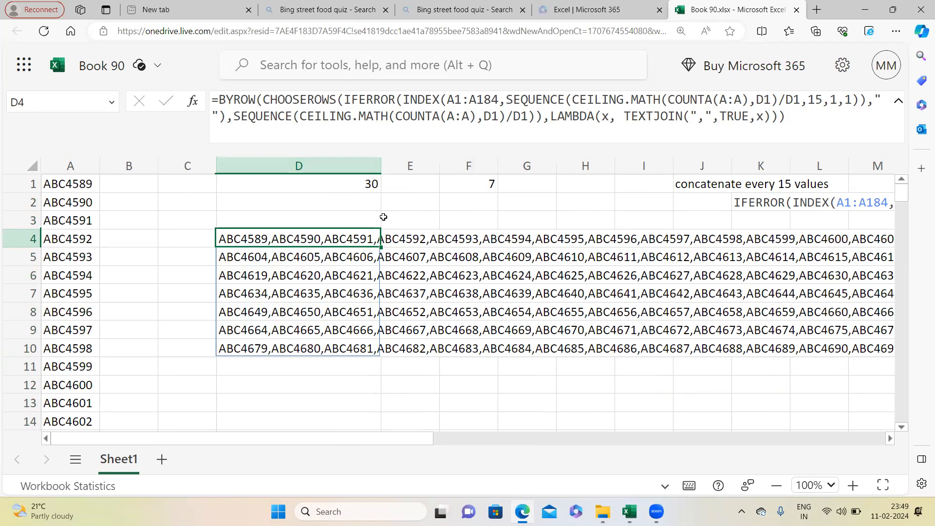
- Widen column D past its auto-fit width to show the full end of the last joined row in D10
left_click(273, 354)
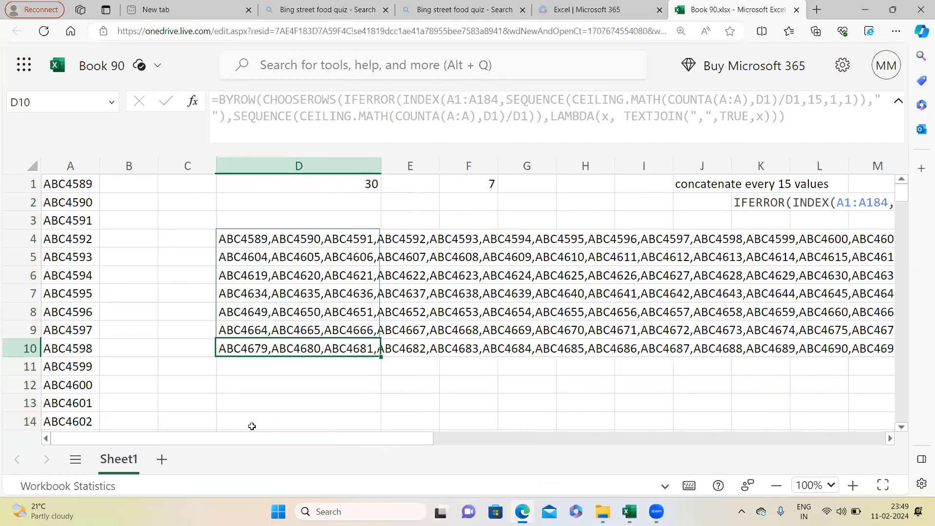
left_click_drag(257, 441, 342, 440)
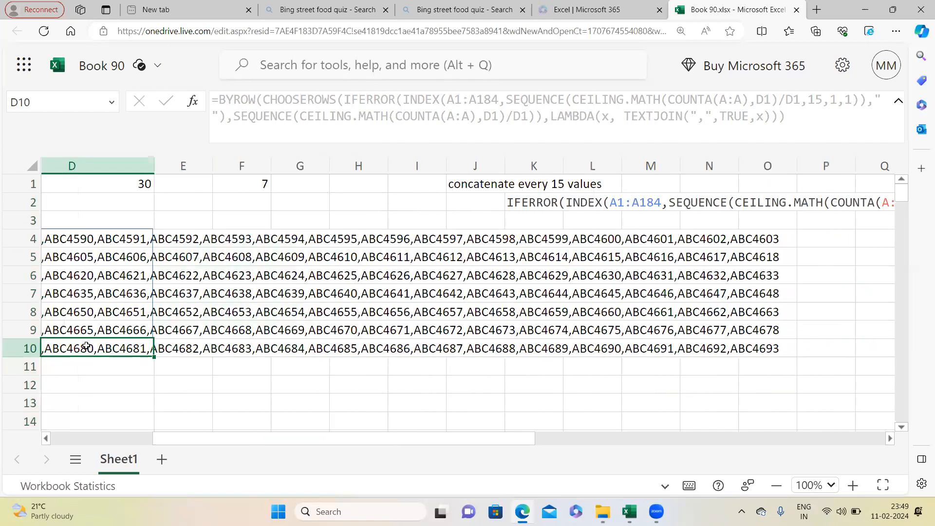
double_click(154, 166)
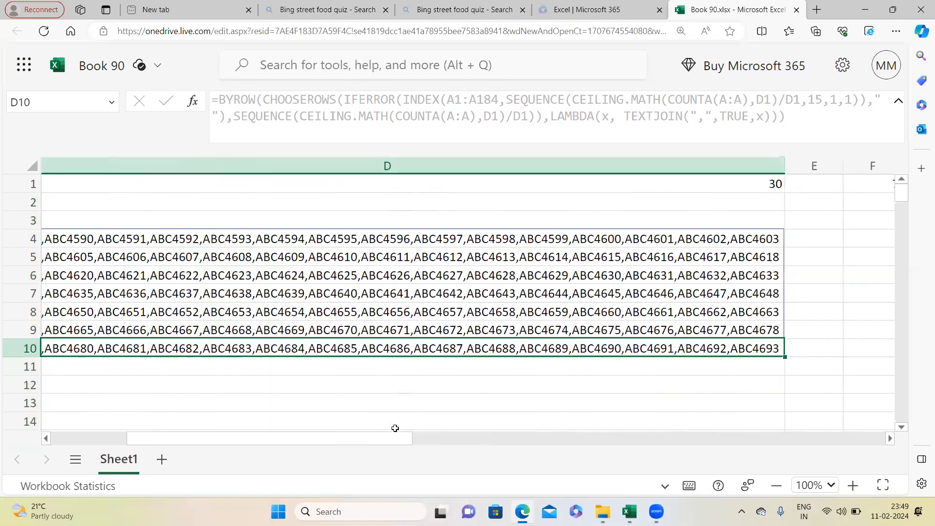
left_click_drag(782, 176, 870, 176)
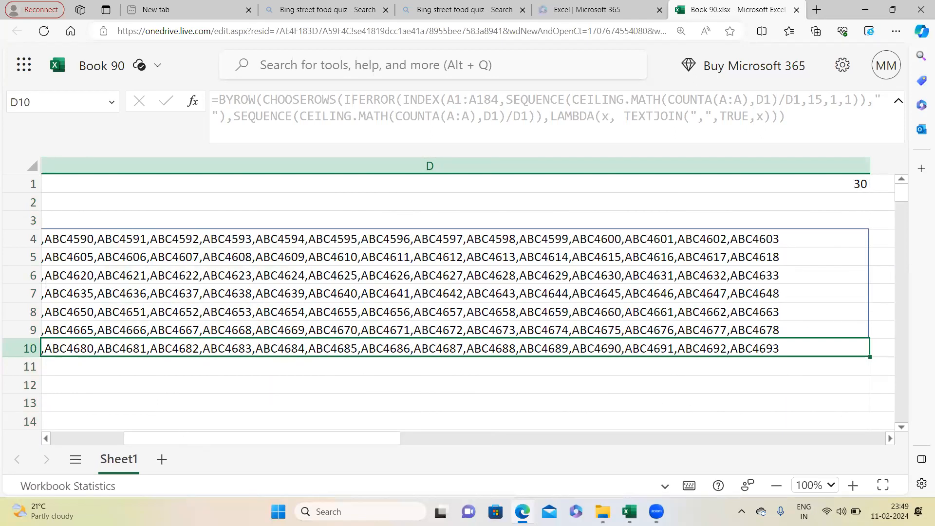
- Search column A for ABC4693 and examine the values that follow it in the list
scroll(207, 440, "left", 5)
left_click(81, 354)
scroll(83, 195, "down", 4)
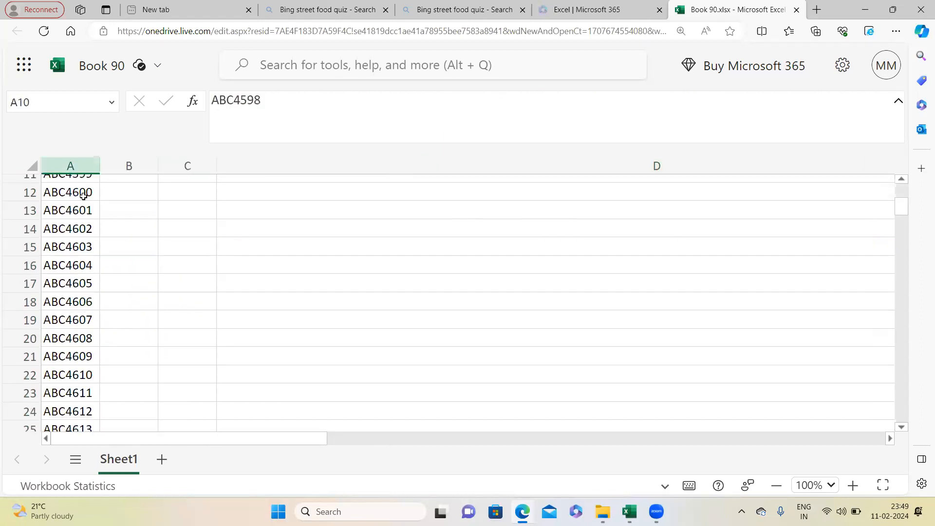
left_click(79, 165)
key("ctrl+f")
type("ABC4693")
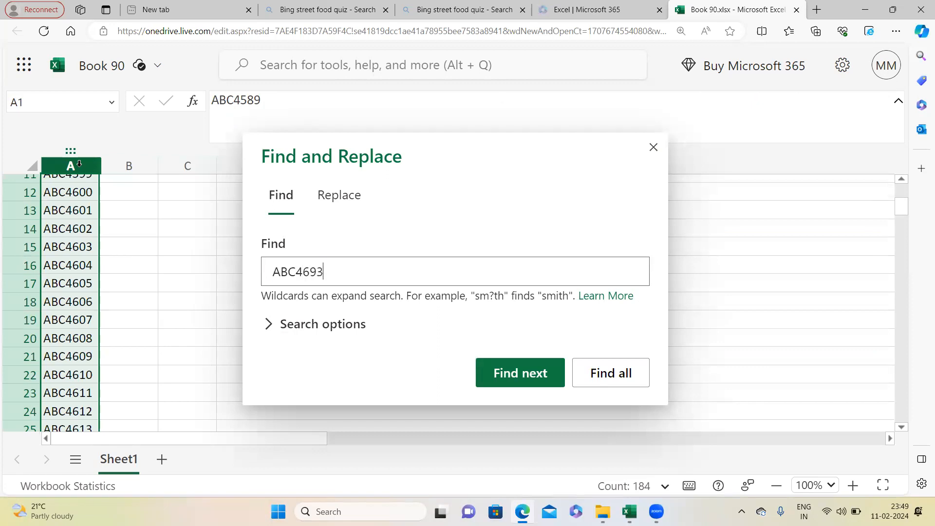
key("Return")
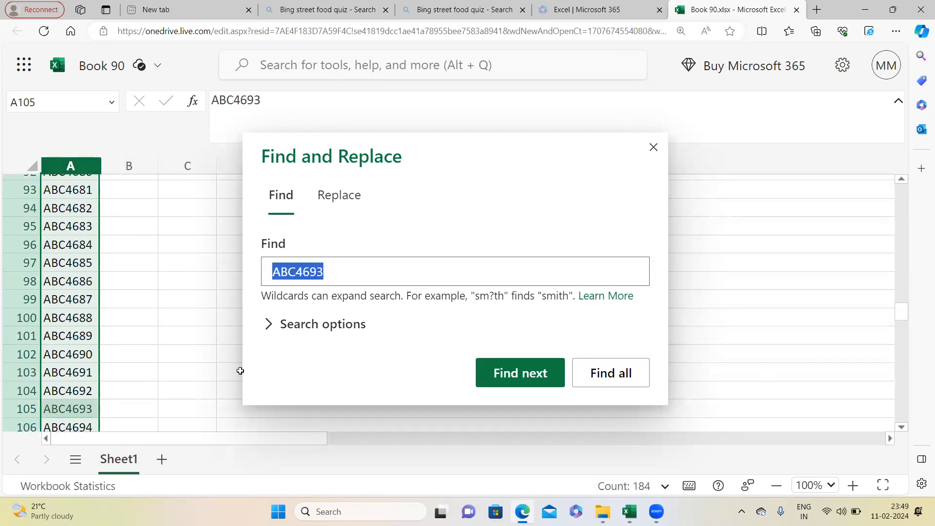
scroll(103, 388, "down", 1)
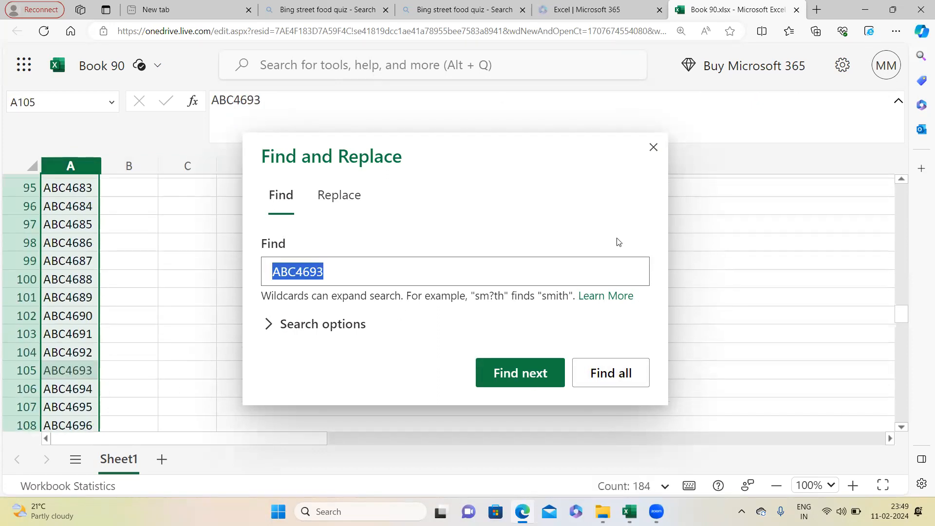
left_click(654, 147)
scroll(98, 283, "down", 2)
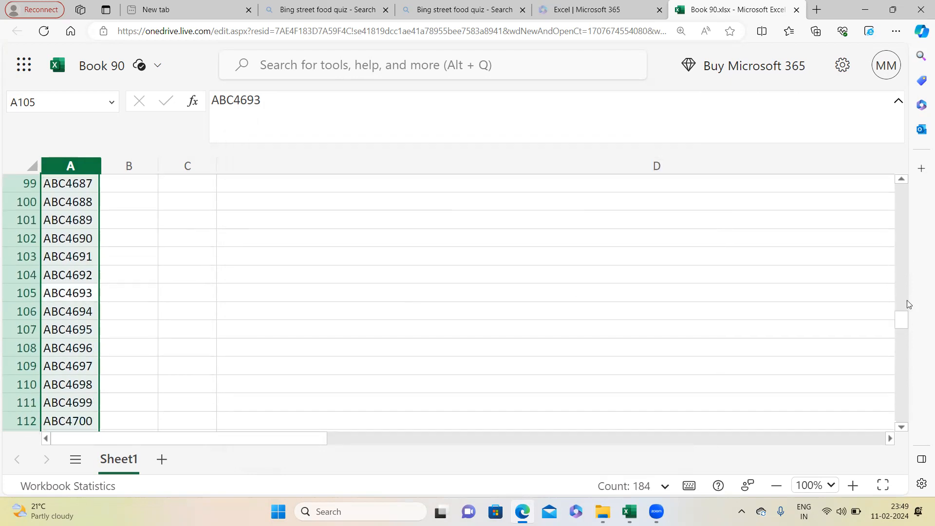
- Undo the column D width changes and the last group size change in D1
left_click_drag(902, 319, 902, 185)
left_click(365, 376)
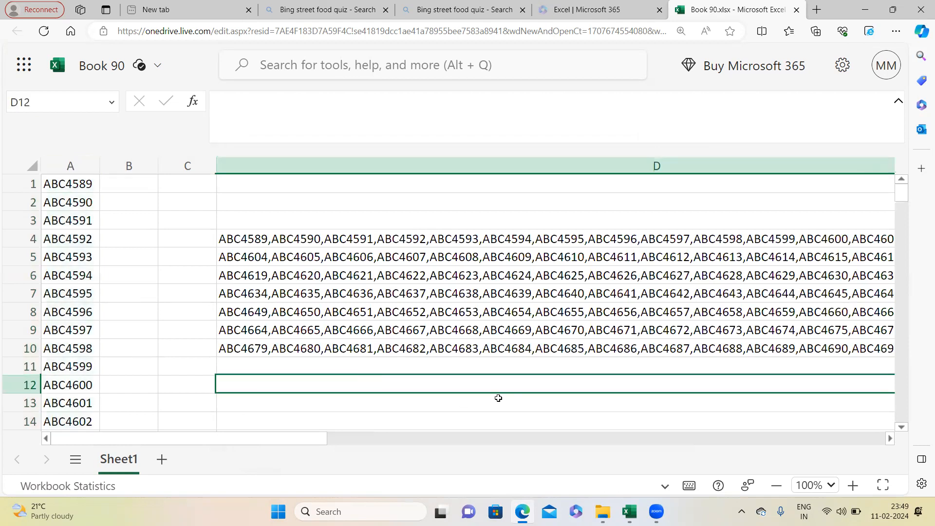
key("ctrl+z")
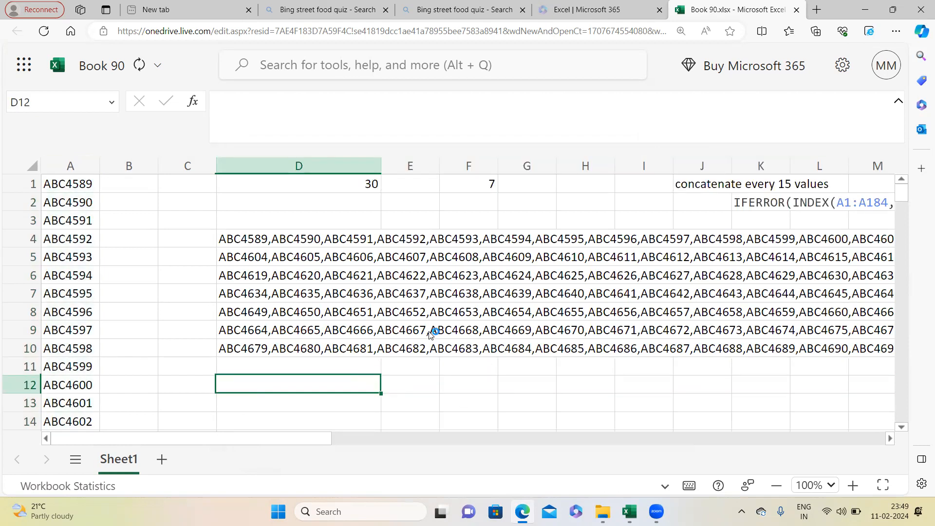
key("ctrl+z")
- Try to replace the fixed 15 columns of the first SEQUENCE in the D4 formula with a reference to D4
left_click(117, 276)
left_click(249, 238)
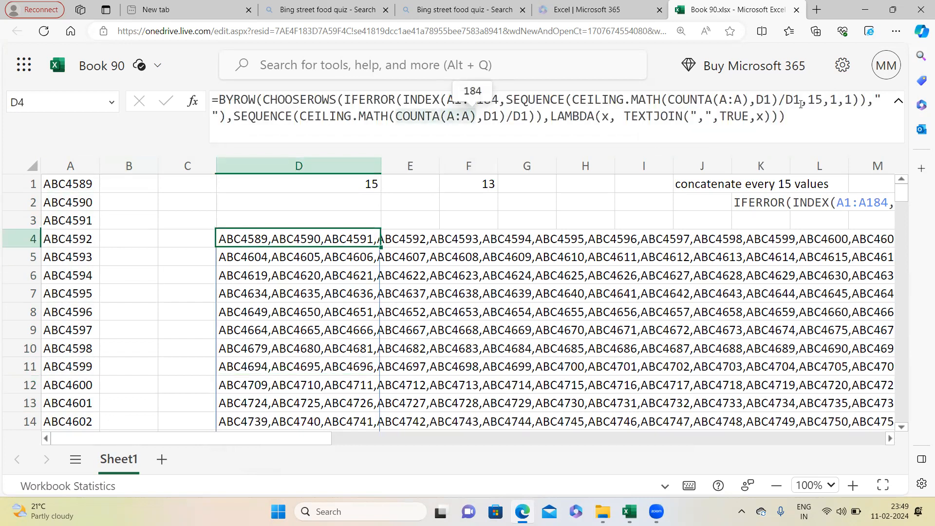
left_click(179, 275)
left_click(261, 237)
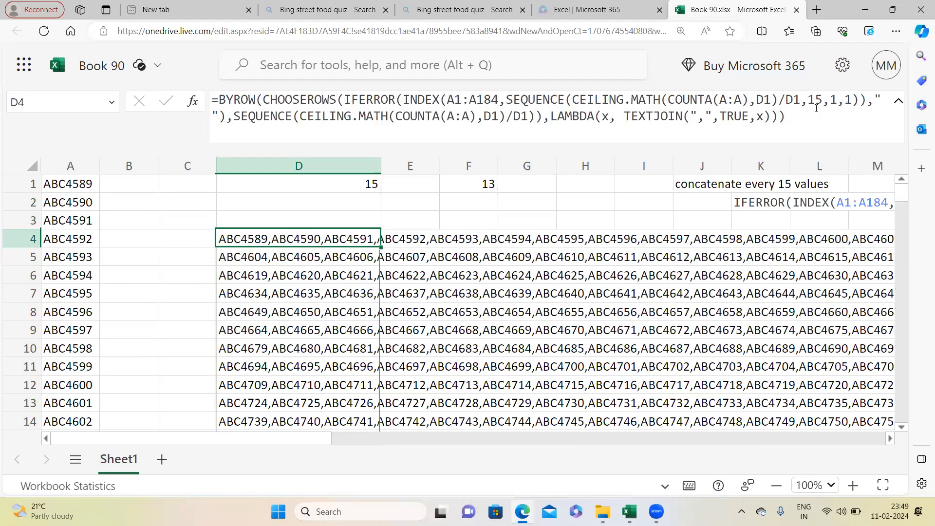
left_click(817, 108)
key("BackSpace")
key("BackSpace")
type("D4")
key("Return")
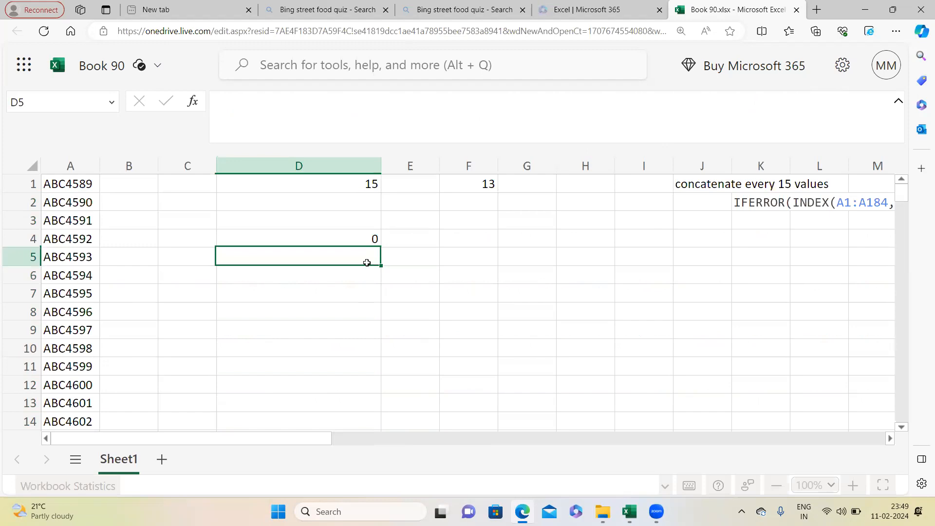
- Correct the columns argument of the first SEQUENCE in the D4 formula to reference D1
left_click(369, 237)
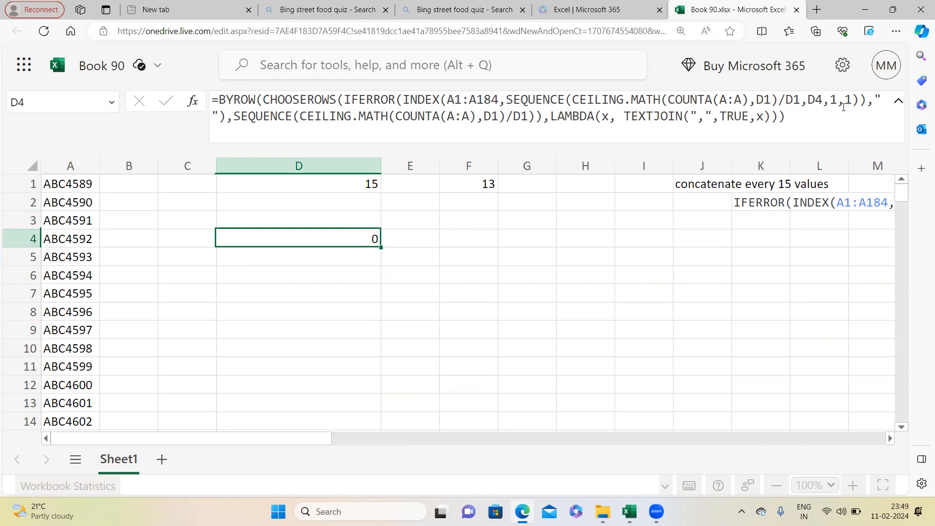
left_click(825, 103)
key("BackSpace")
type("1")
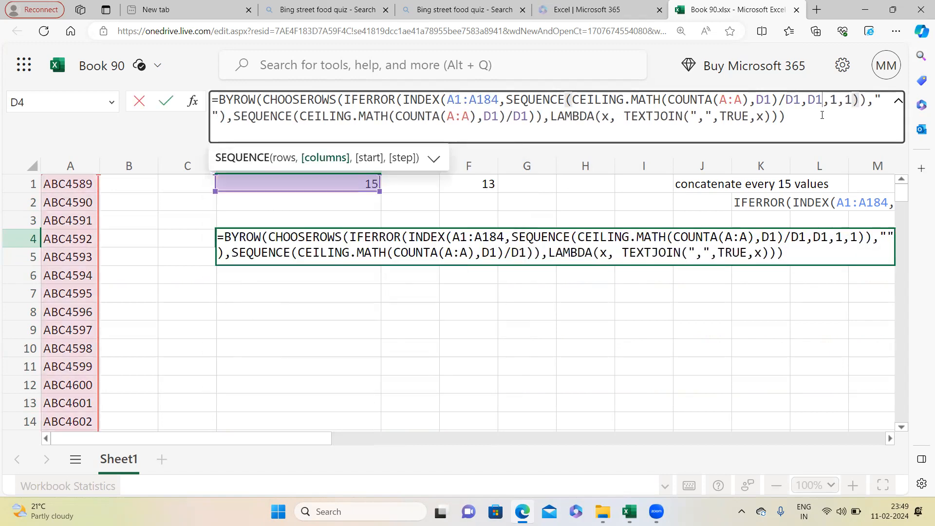
key("Return")
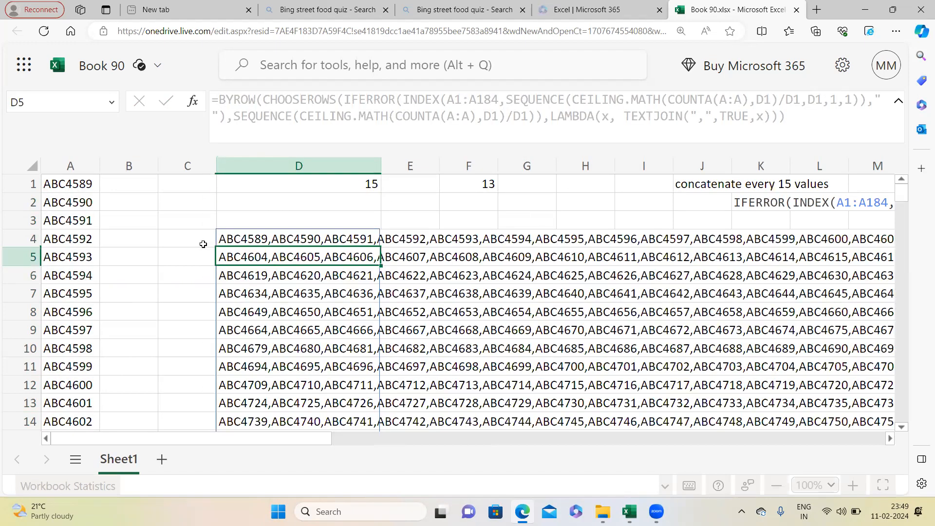
- Compare the last joined row in D16 with the final value of the list in column A
scroll(281, 316, "down", 3)
left_click(276, 308)
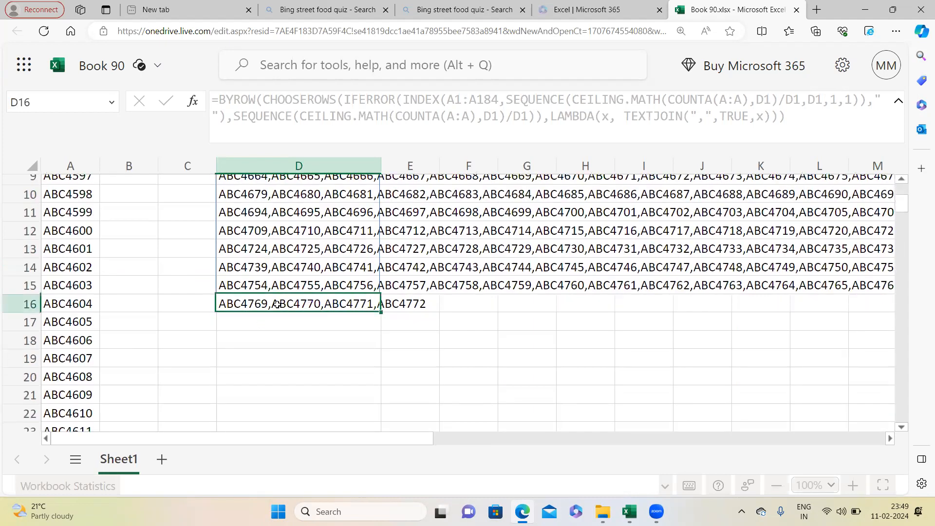
left_click(72, 338)
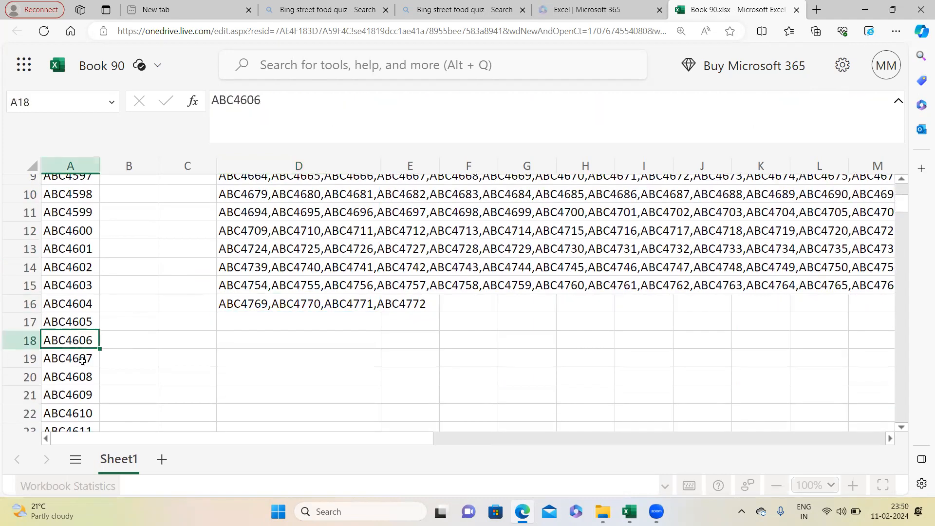
key("ctrl+shift+Down")
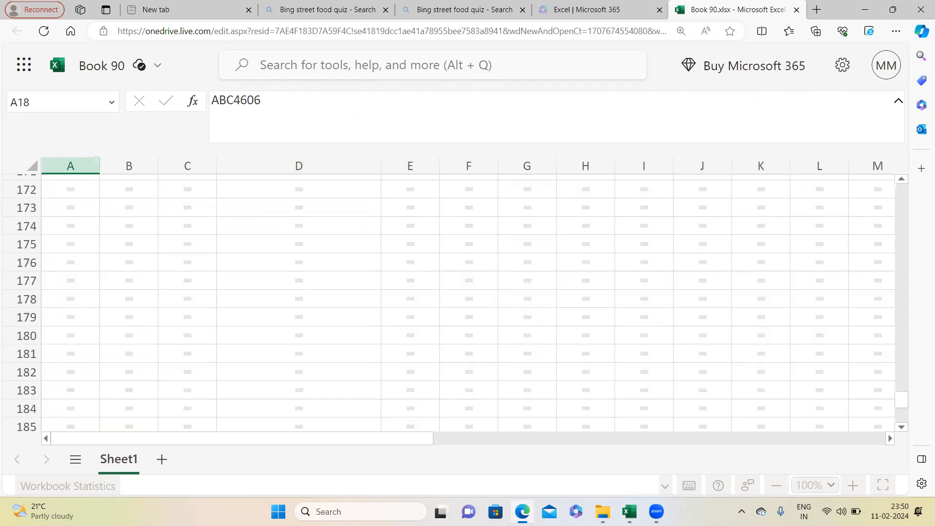
left_click(82, 408)
left_click_drag(901, 399, 901, 187)
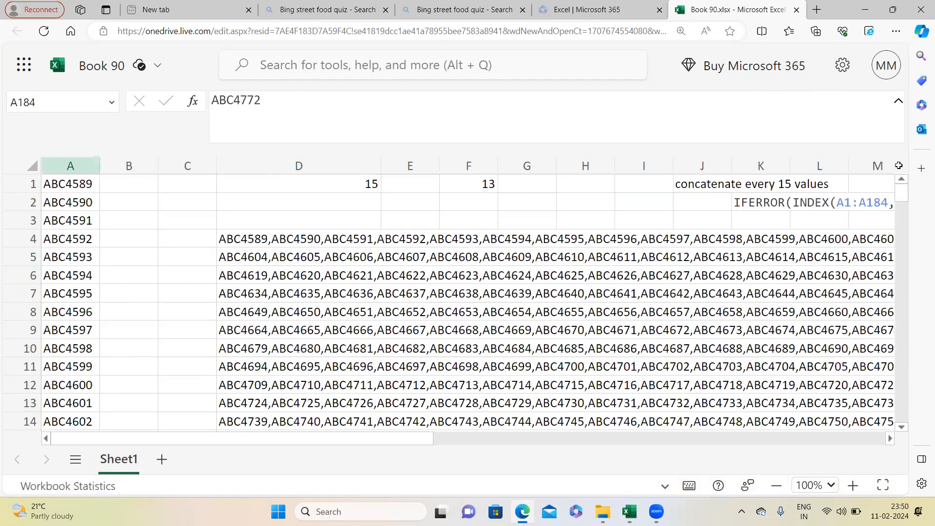
- Review the corrected formula in D4 and set the group size in D1 to 24
left_click(369, 184)
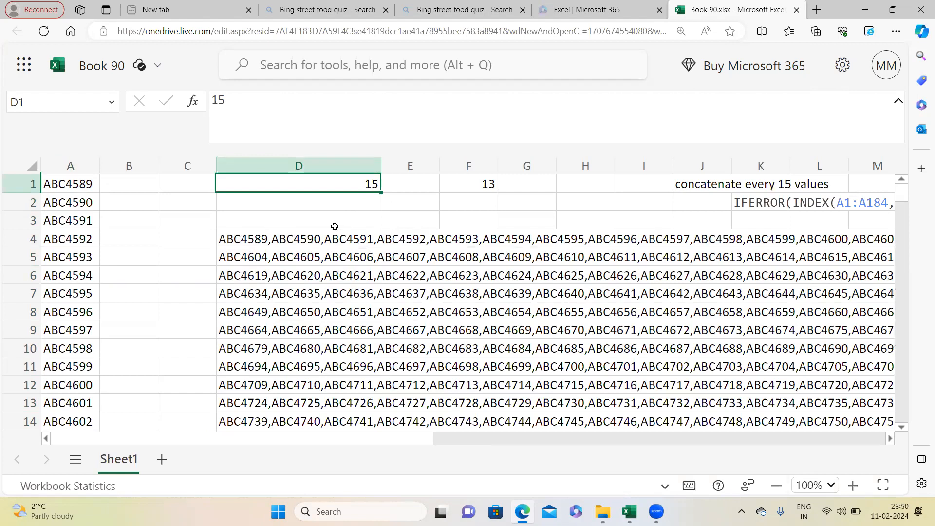
left_click(247, 239)
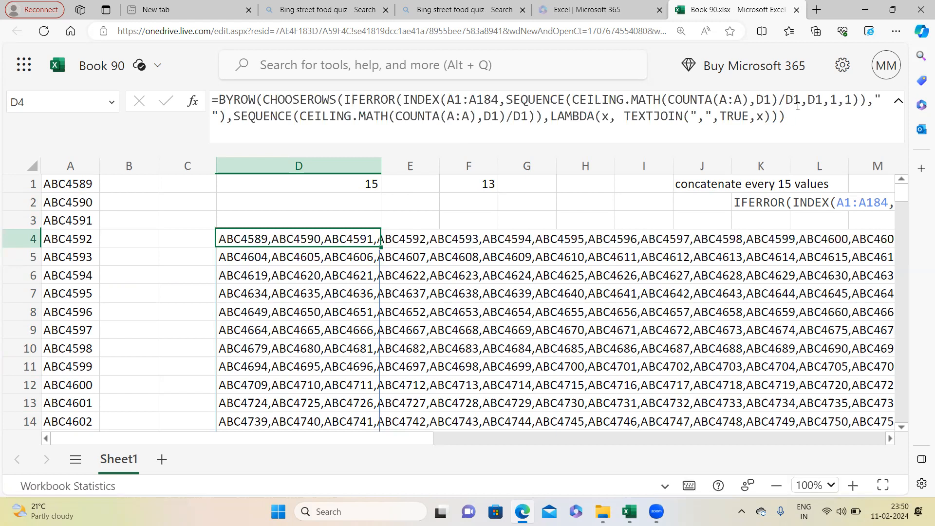
scroll(340, 322, "down", 1)
scroll(336, 312, "up", 1)
left_click(345, 183)
type("24")
left_click(186, 213)
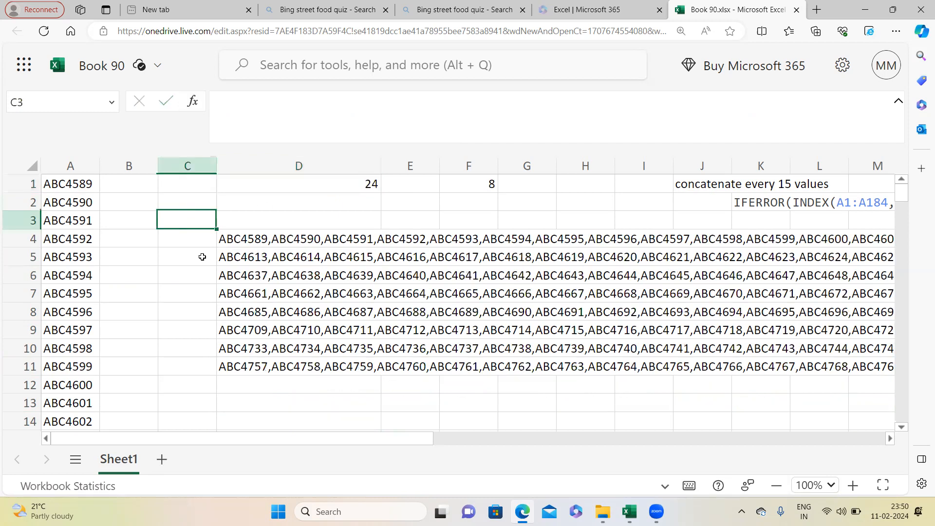
- Extend the value series at the end of column A from A184 down to A192, ending at ABC4780
left_click(78, 309)
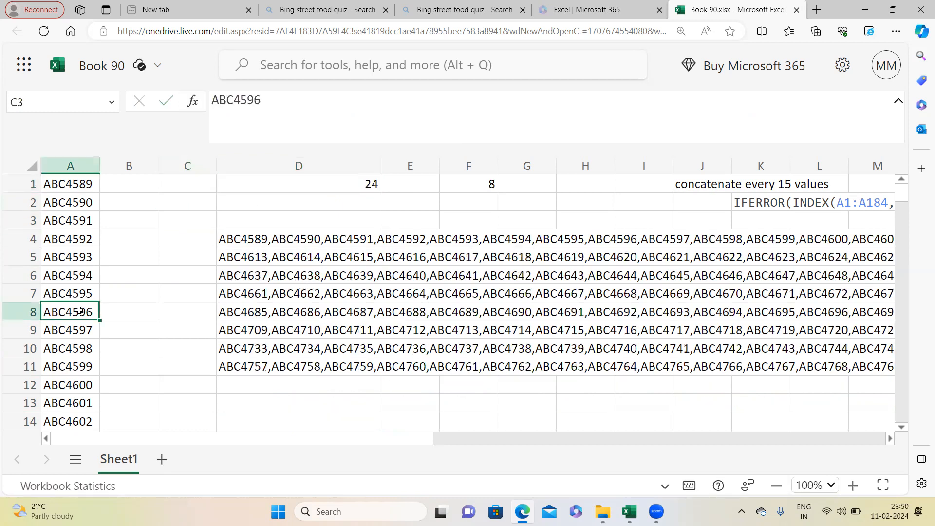
key("ctrl+shift+Down")
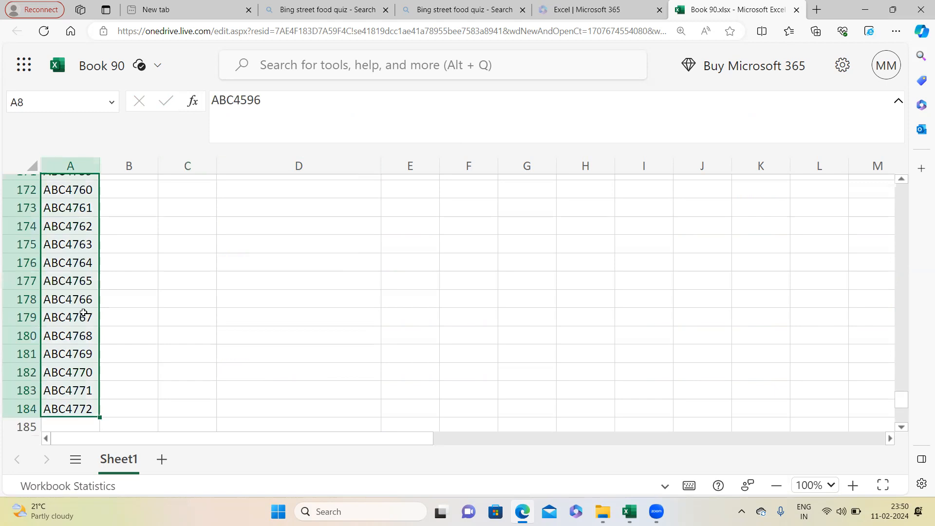
scroll(83, 313, "down", 3)
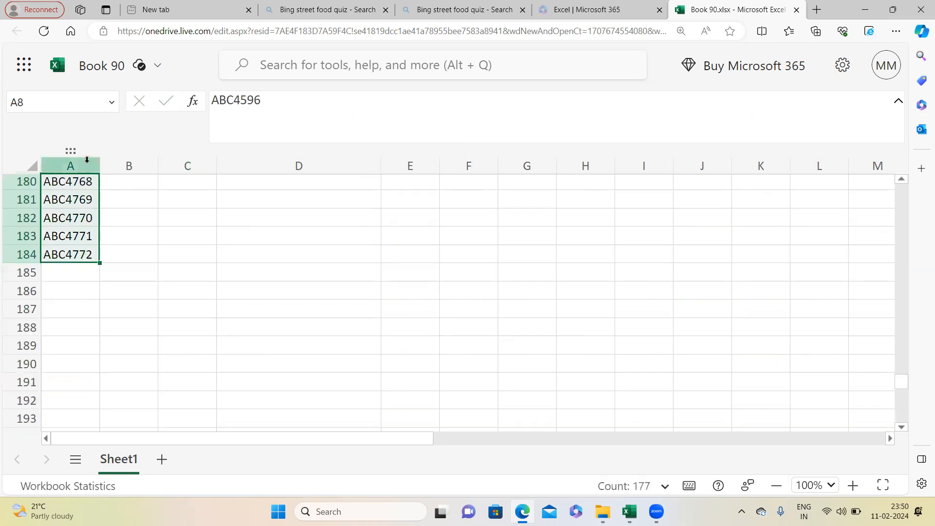
left_click(76, 250)
left_click_drag(97, 264, 98, 401)
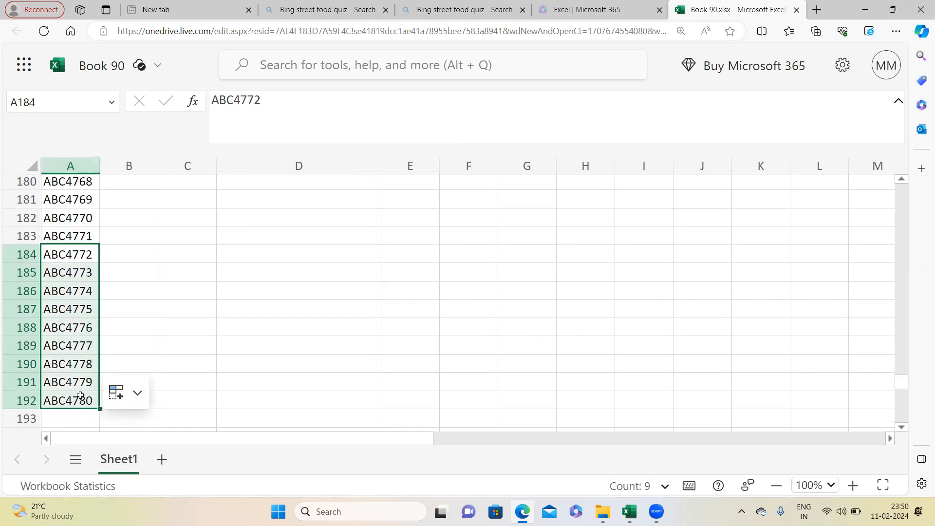
left_click(80, 397)
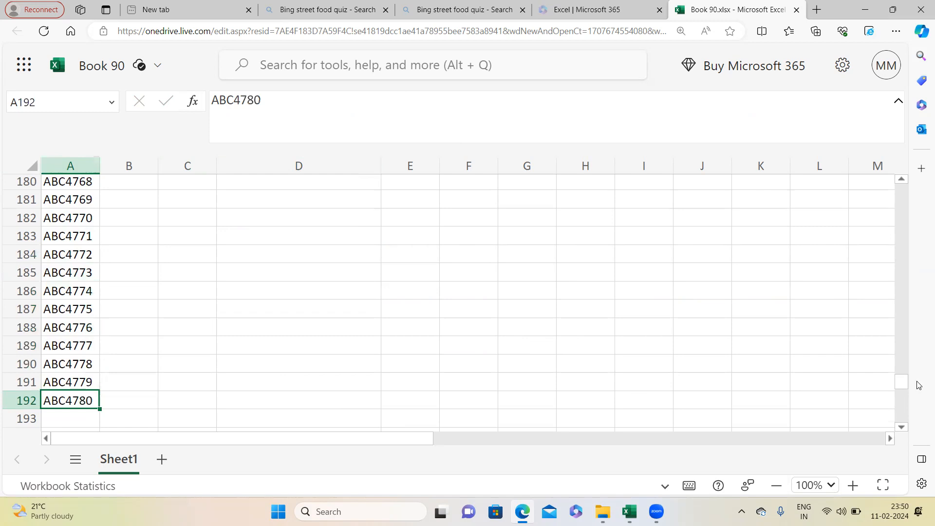
left_click_drag(904, 385, 901, 195)
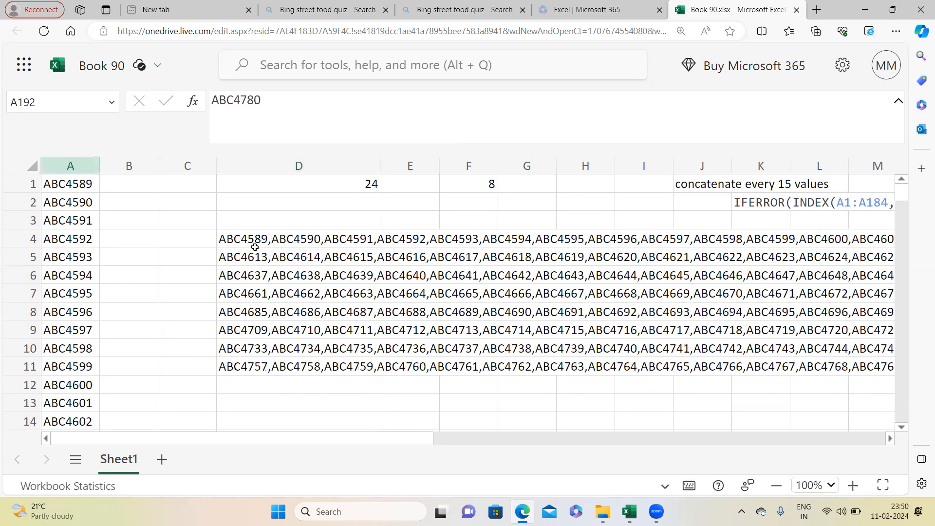
- Change the INDEX range in the D4 formula to A1:A197 and check the joined rows against column A
left_click(257, 241)
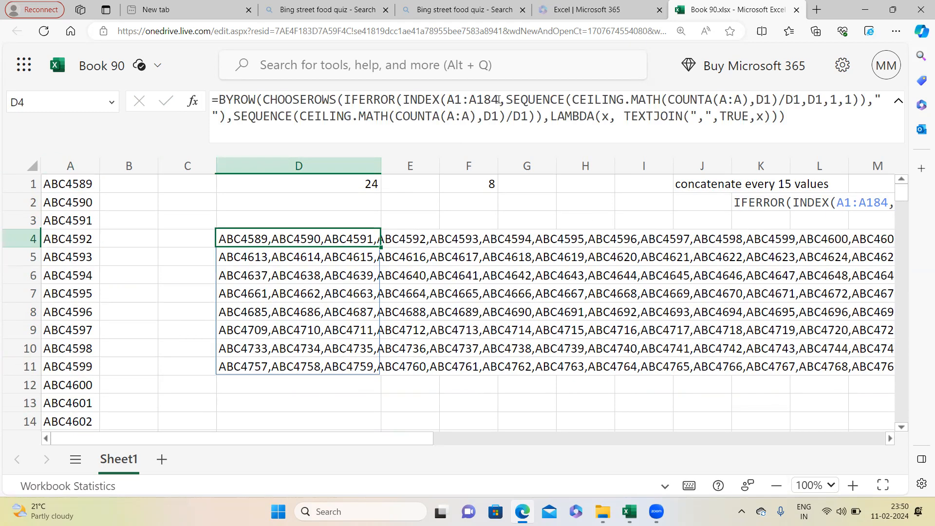
left_click(499, 99)
key("BackSpace")
key("BackSpace")
type("97")
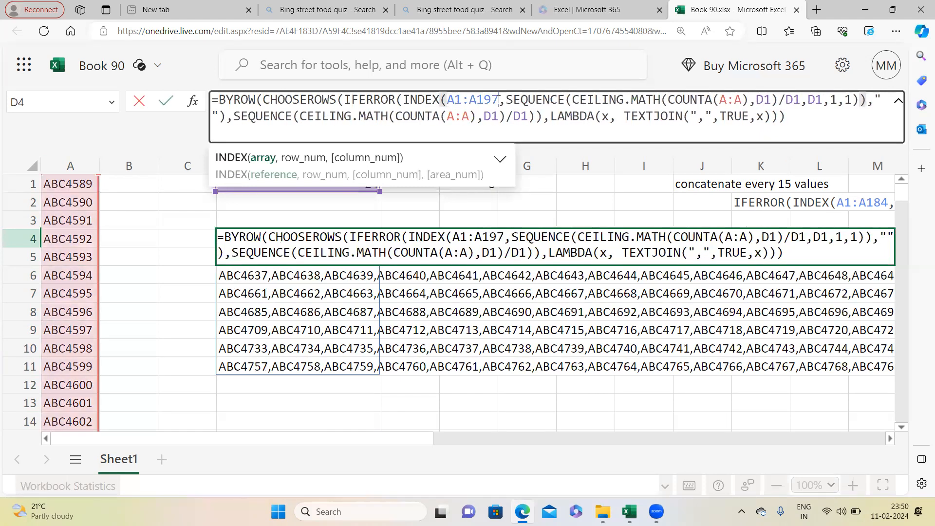
key("Return")
left_click(372, 202)
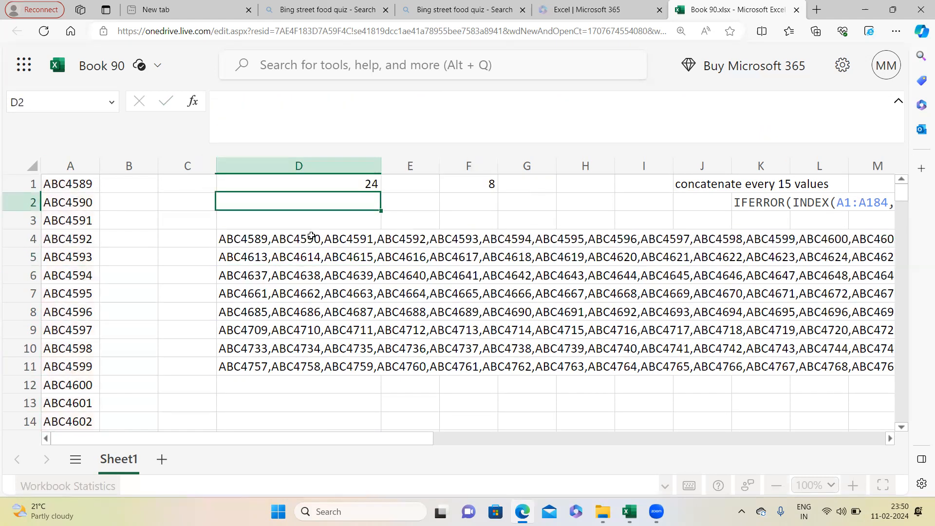
left_click(312, 237)
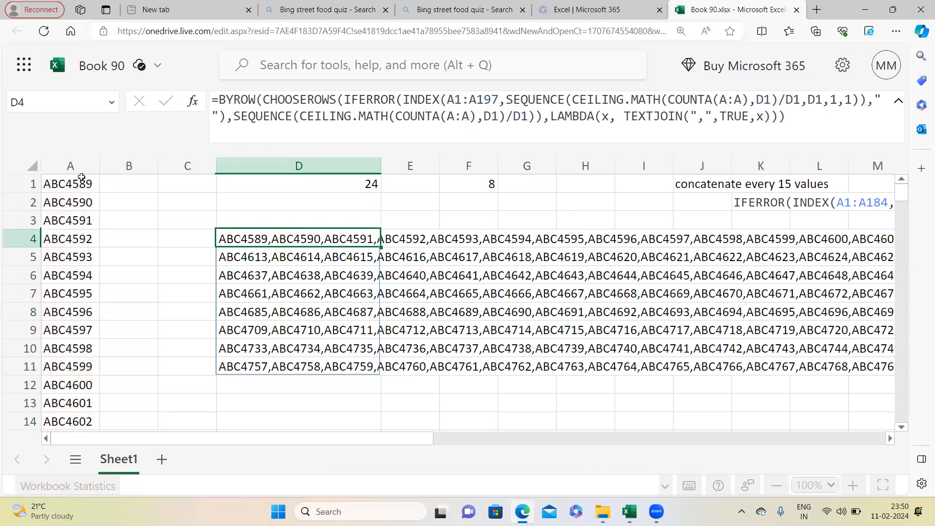
left_click(81, 167)
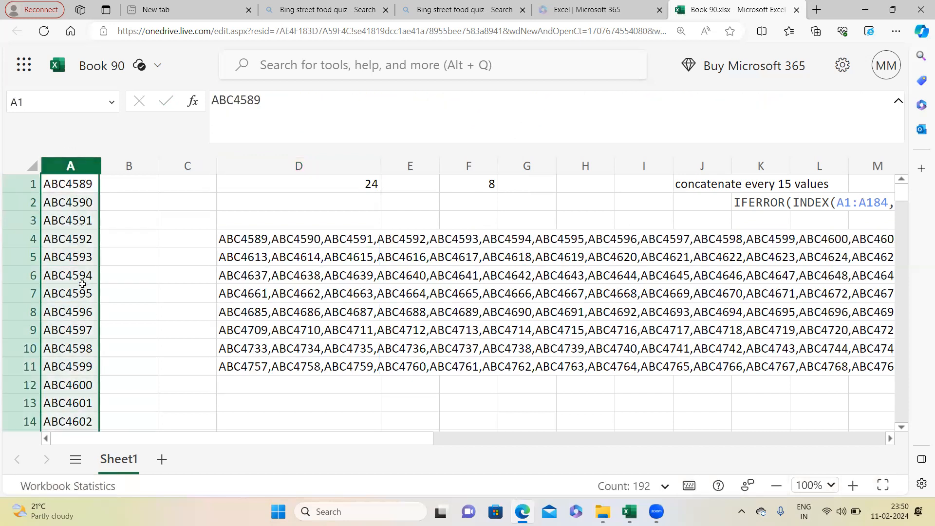
- Compare the last value of the list in column A with the end of the joined row in D11
left_click(82, 287)
key("ctrl+shift+Down")
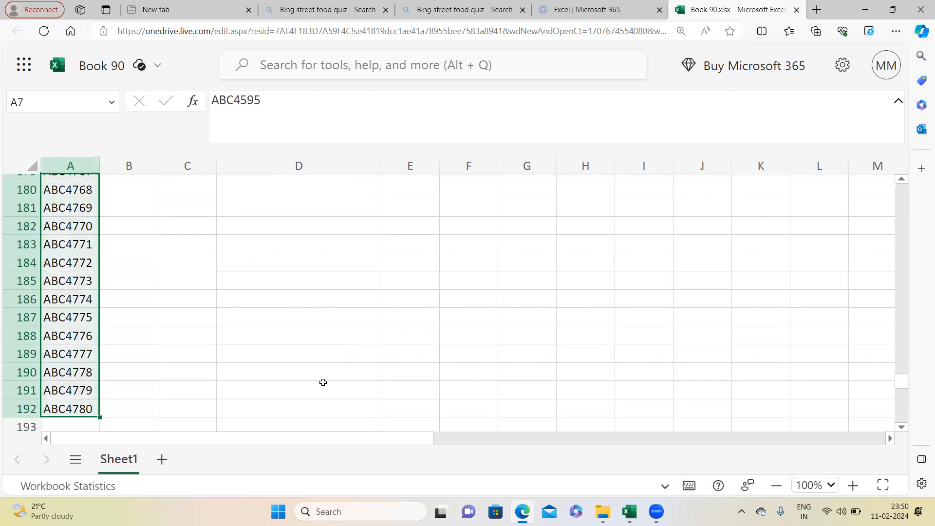
left_click_drag(900, 381, 899, 189)
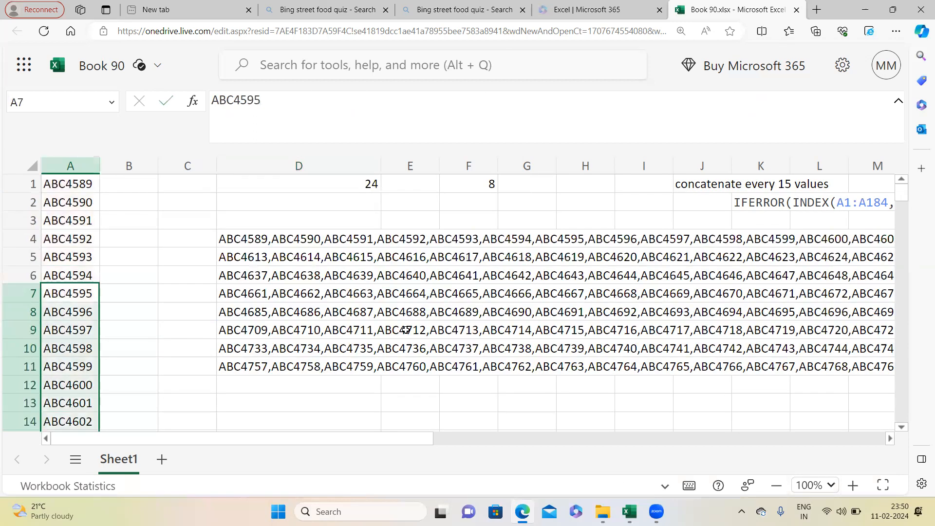
left_click(295, 368)
left_click_drag(313, 440, 590, 457)
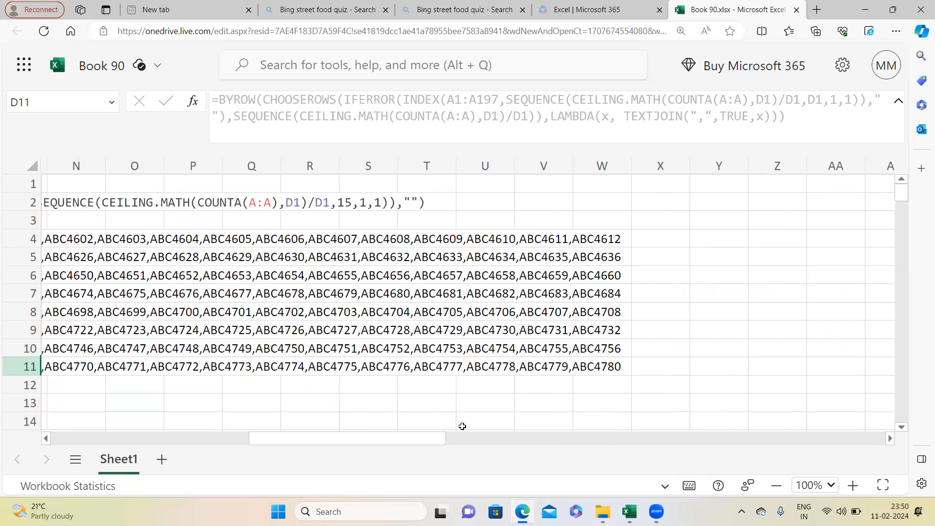
left_click_drag(267, 441, 149, 446)
- Set the group size in D1 to 2 and check the joined pairs down to the last row in column D
left_click(363, 180)
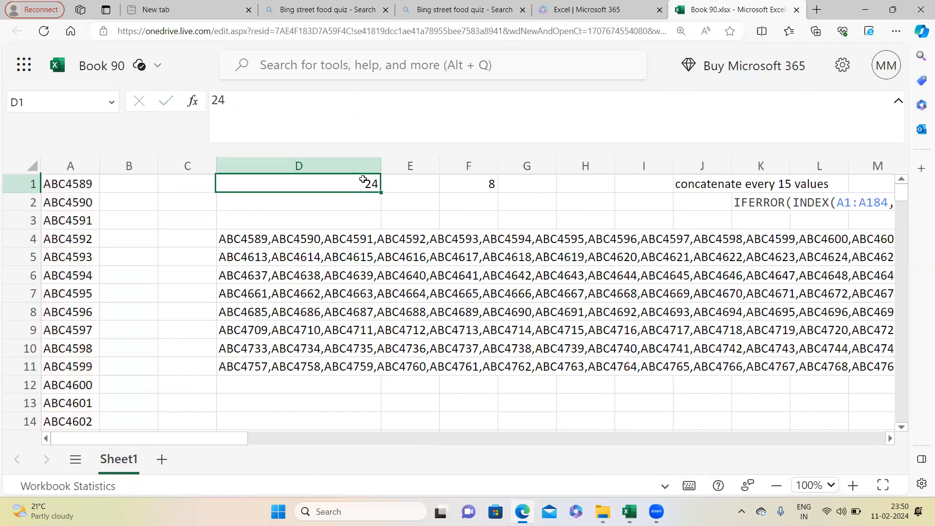
type("2")
left_click(186, 205)
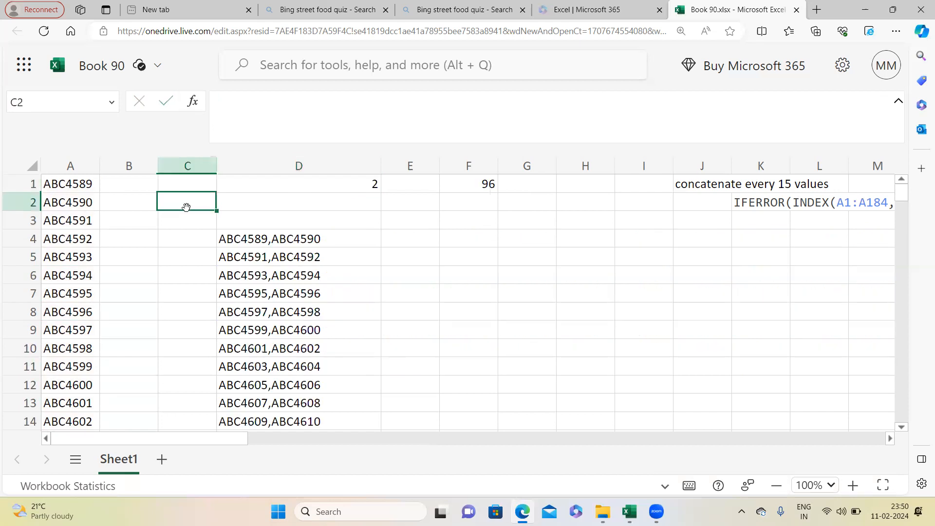
scroll(263, 269, "down", 9)
scroll(266, 290, "down", 20)
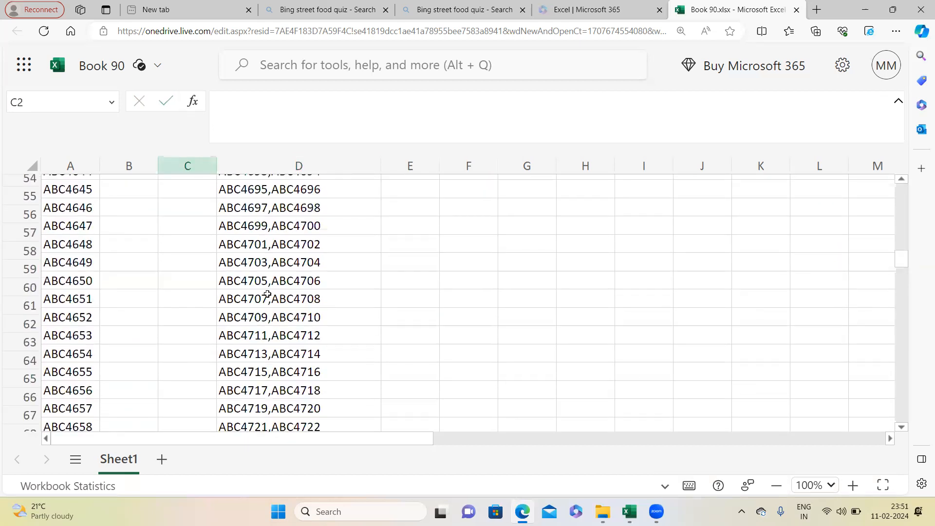
left_click_drag(274, 290, 273, 312)
scroll(274, 290, "up", 4)
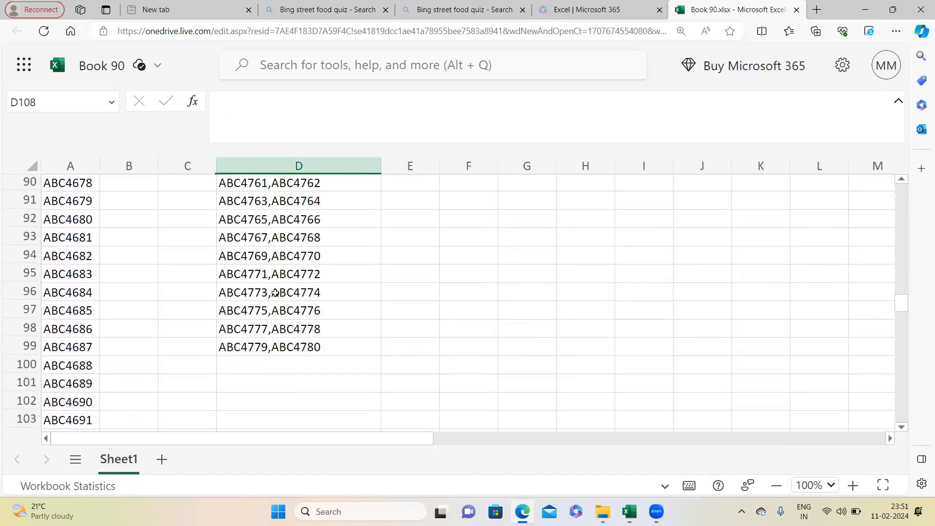
left_click(292, 351)
scroll(311, 322, "up", 7)
scroll(320, 303, "up", 20)
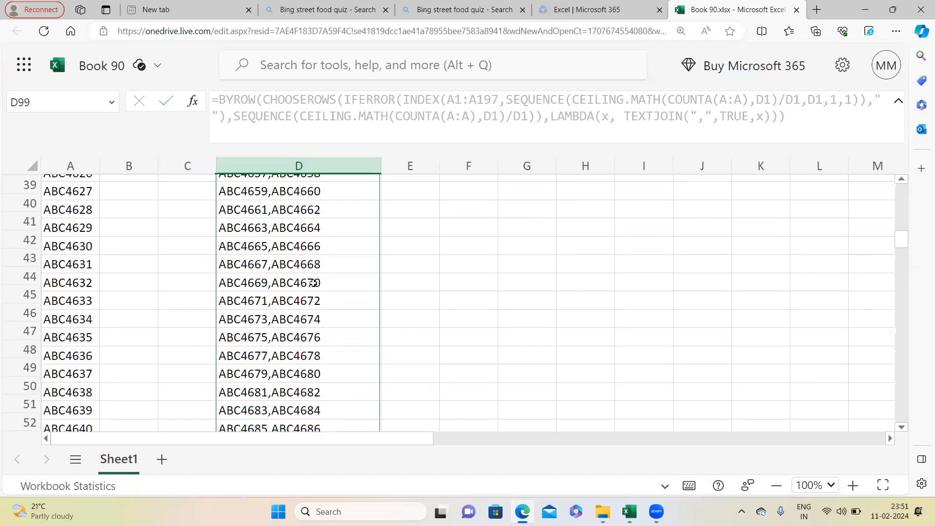
- Set the group size in D1 to 10
left_click(375, 187)
type("10")
left_click(196, 207)
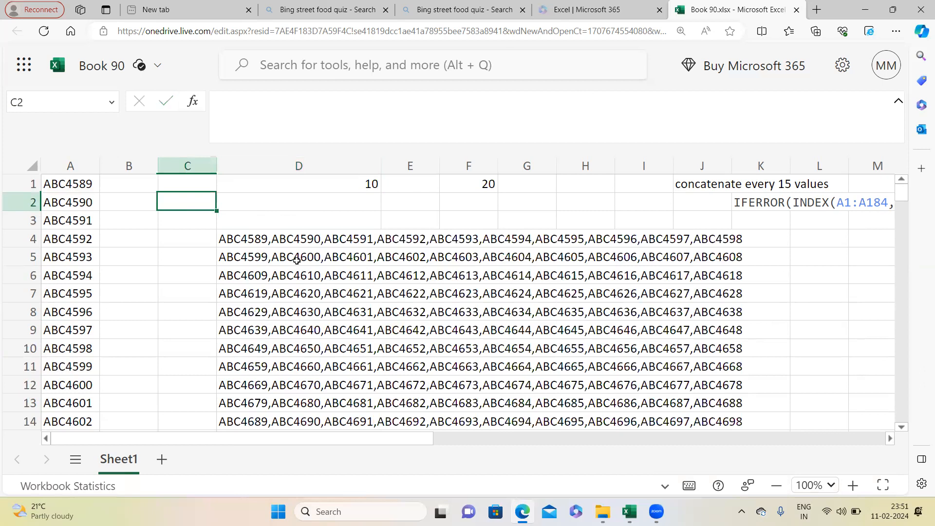
- Copy the complete BYROW formula text from D4, leaving the cell's formula as it is
left_click(269, 239)
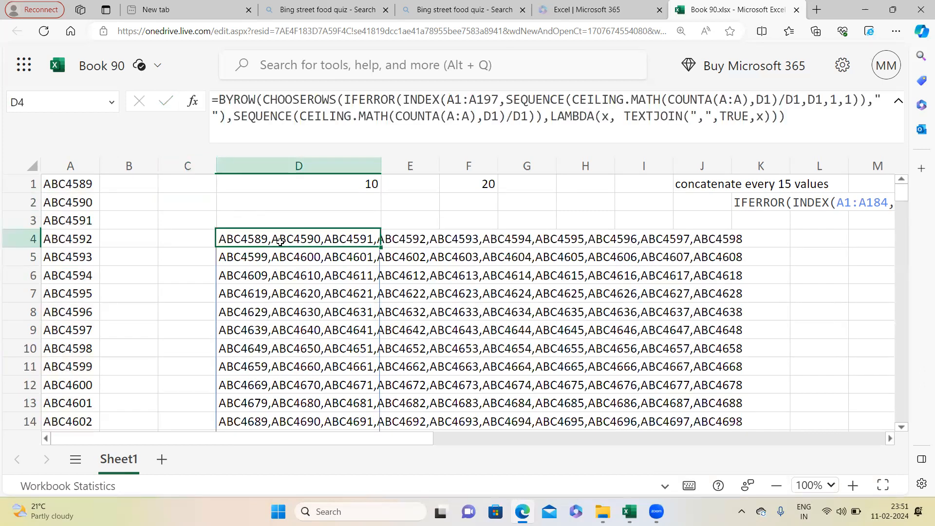
left_click_drag(221, 100, 795, 125)
key("ctrl+c")
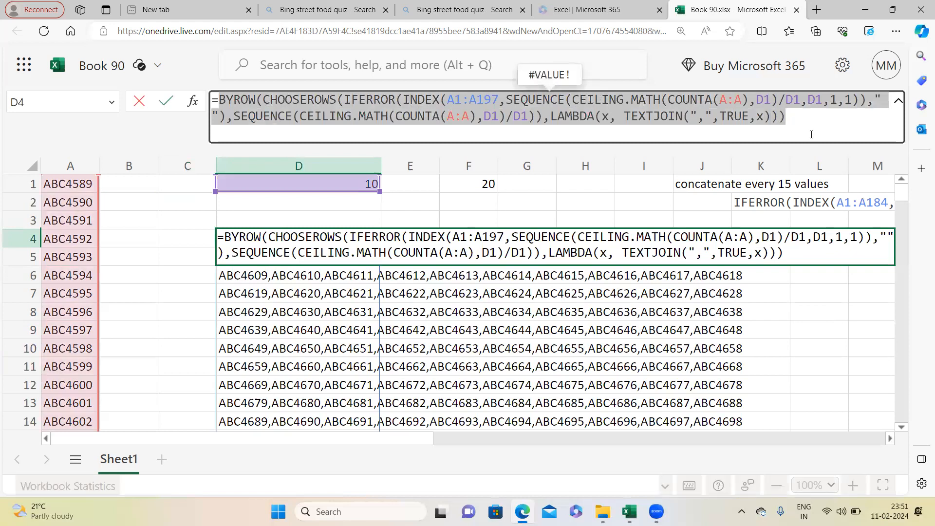
key("Escape")
scroll(317, 247, "down", 3)
scroll(317, 247, "up", 3)
- Review the group size in D1 and the CEILING.MATH row-count formula in F1
left_click(310, 198)
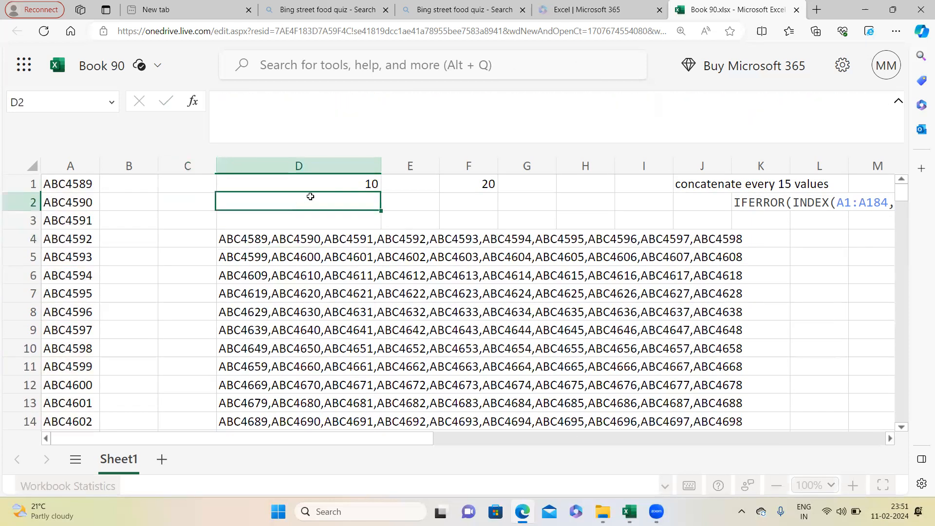
left_click(350, 182)
left_click(488, 184)
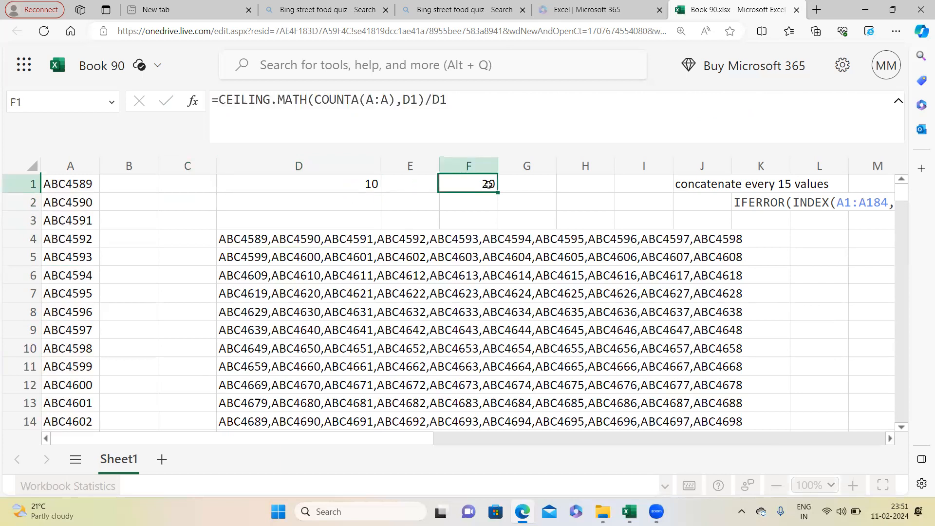
left_click(365, 189)
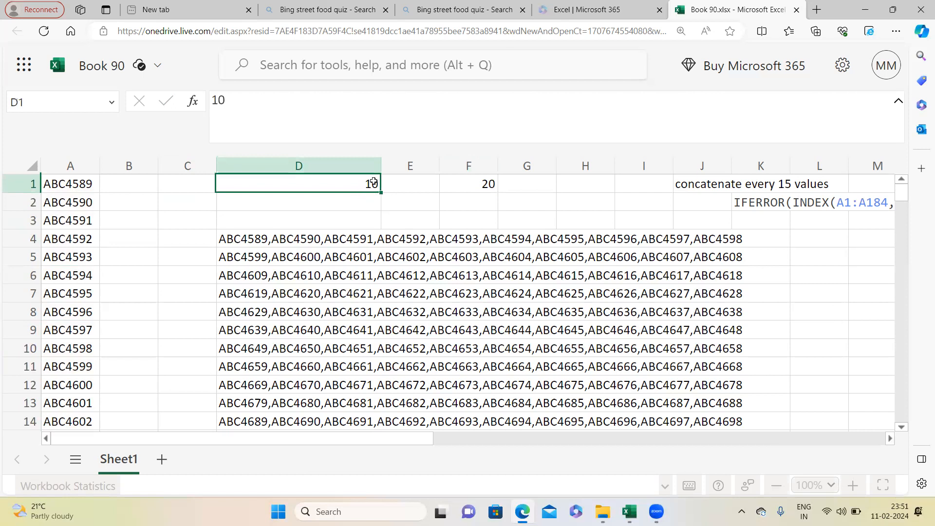
left_click(38, 105)
- Paste the copied BYROW formula into D2 as plain text, starting with an apostrophe instead of the equals sign
left_click(263, 208)
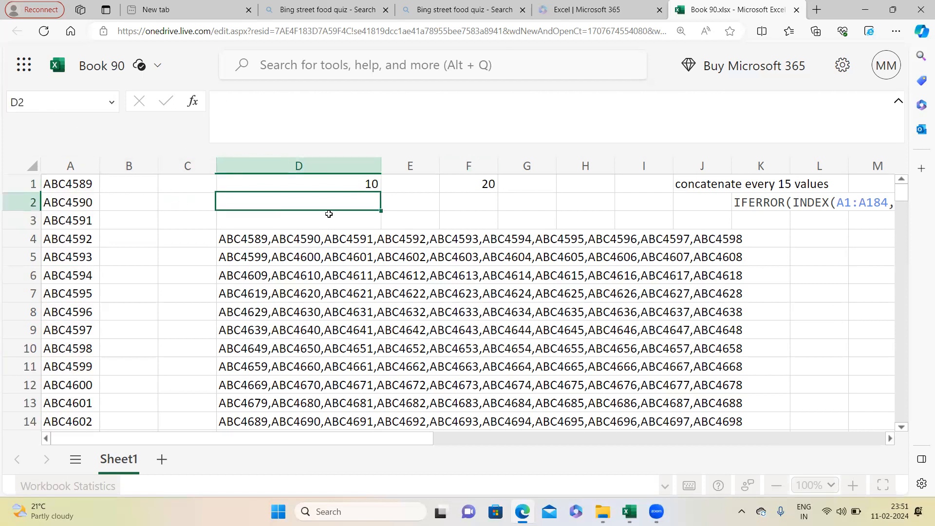
type("'")
key("ctrl+v")
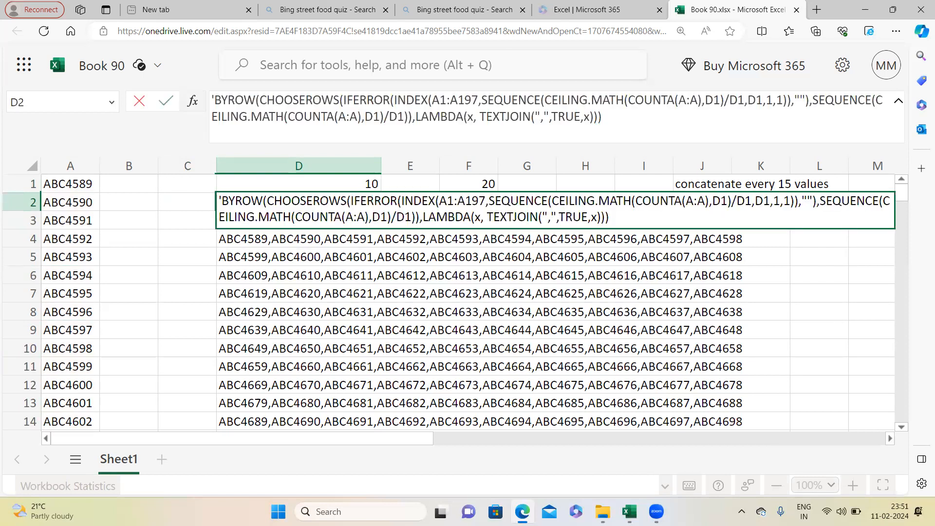
key("Return")
left_click(246, 199)
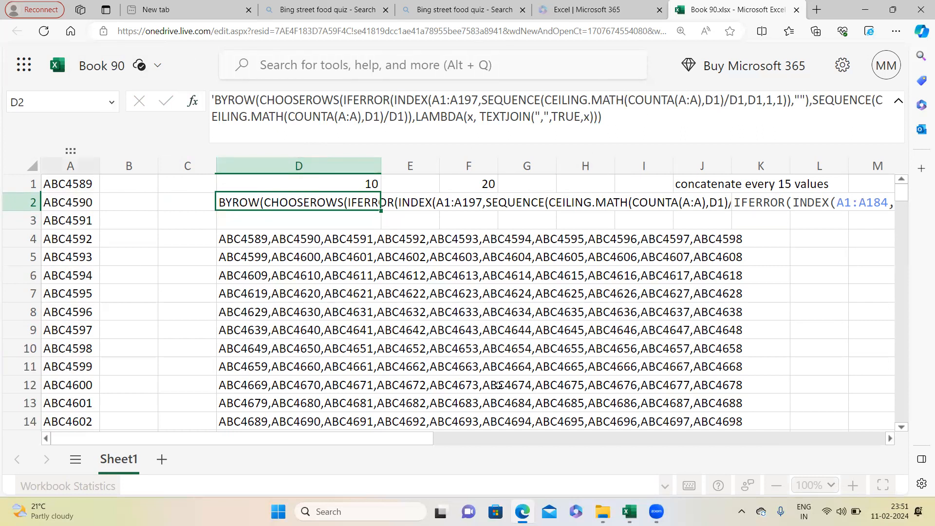
scroll(498, 385, "down", 5)
scroll(399, 375, "up", 5)
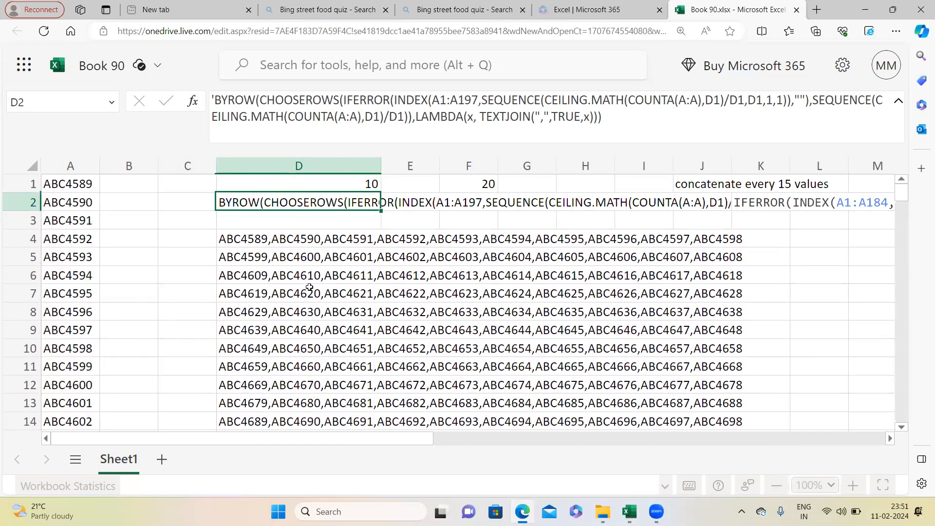
- Set the group size in D1 to 25 and view the regrouped rows across the sheet
left_click(351, 178)
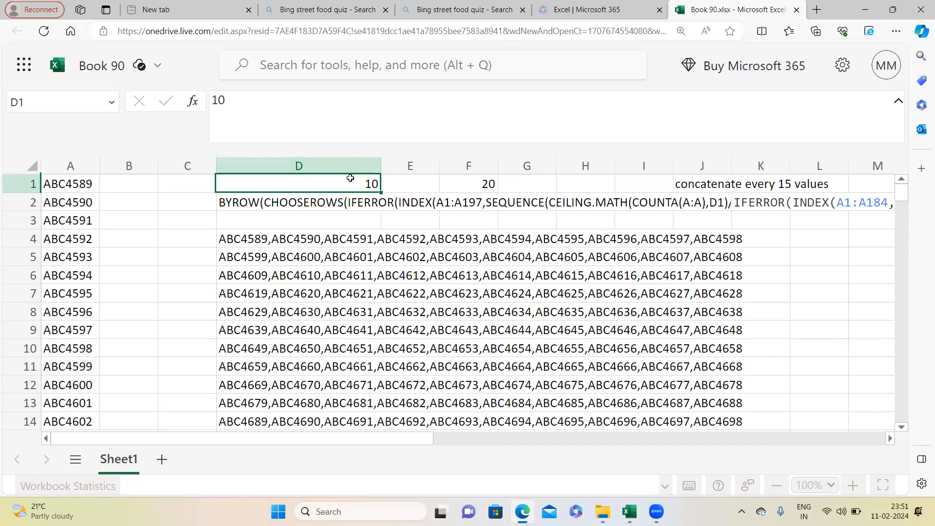
type("25")
left_click(186, 238)
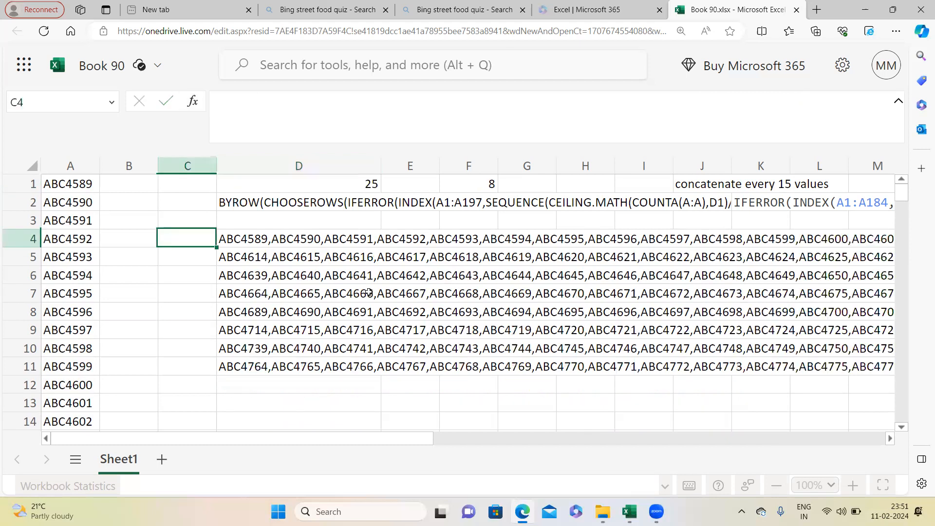
mouse_move(358, 442)
left_mouse_down()
mouse_move(517, 453)
mouse_move(359, 448)
left_mouse_up()
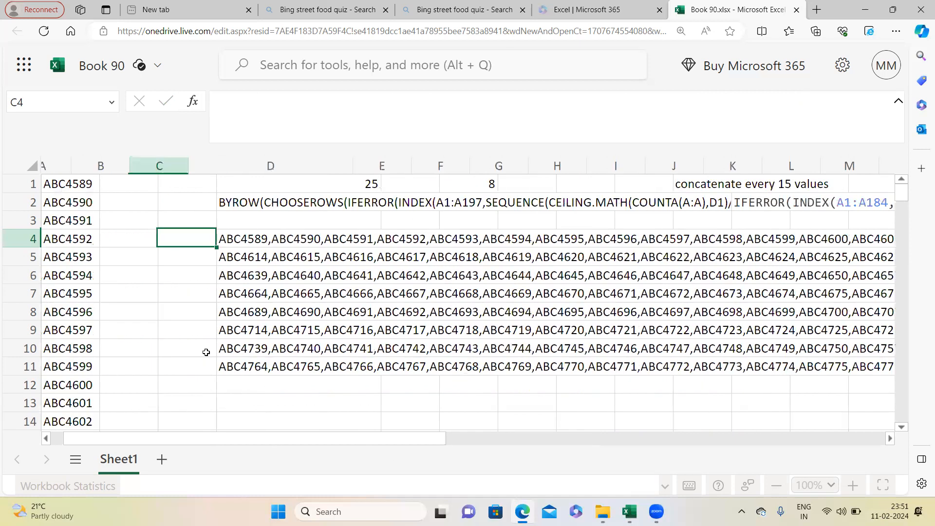
- Check where the list in column A ends against the joined rows, and review the formula in D4
left_click(86, 335)
key("ctrl+shift+Down")
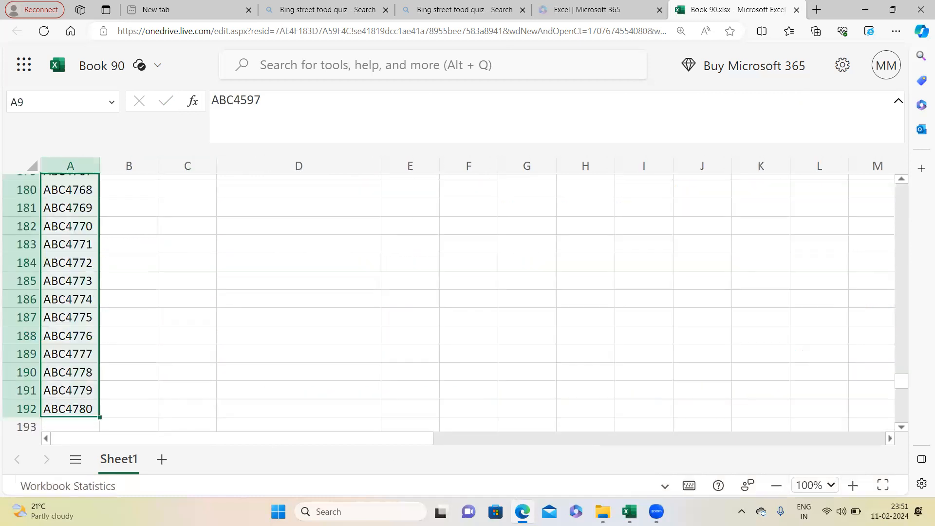
left_click_drag(901, 397, 904, 184)
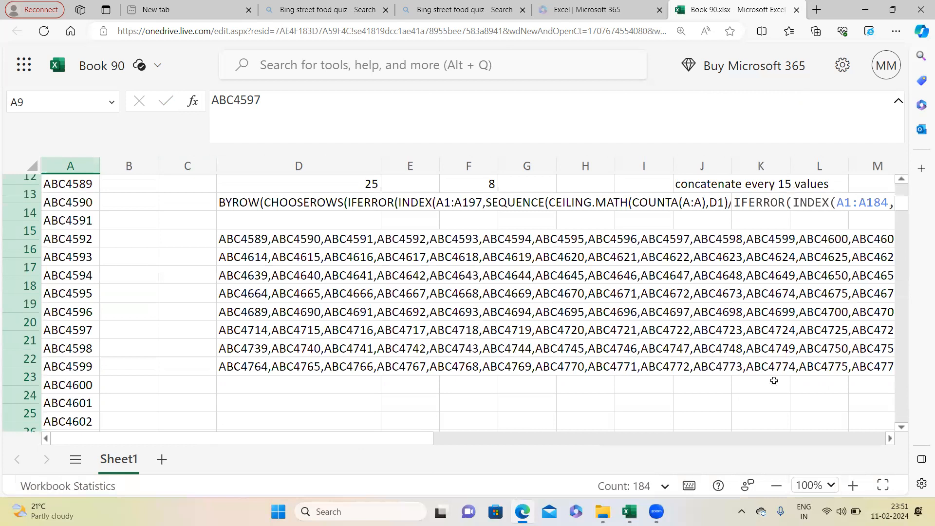
left_click(289, 240)
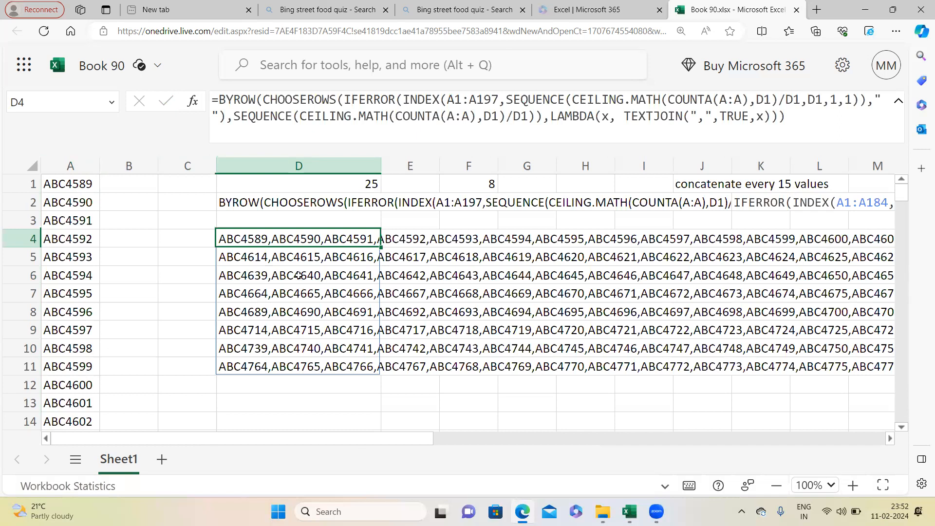
mouse_move(464, 64)
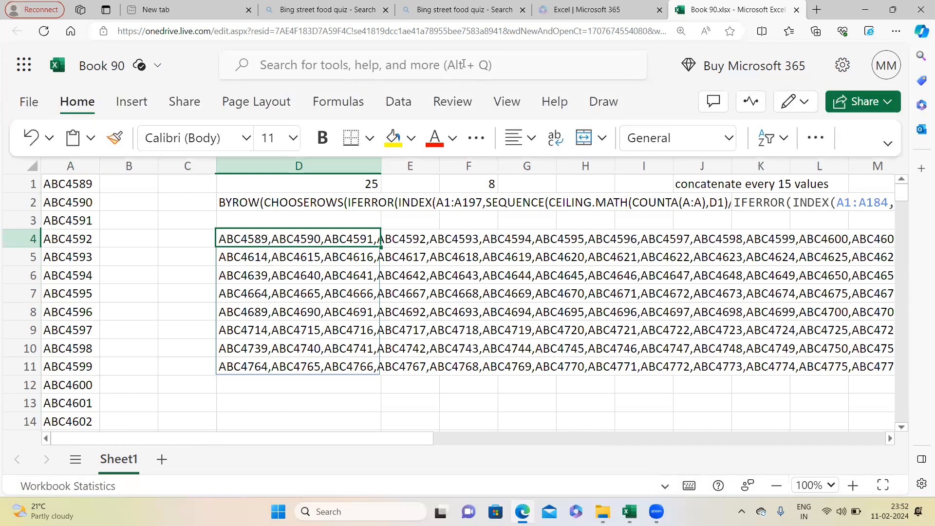